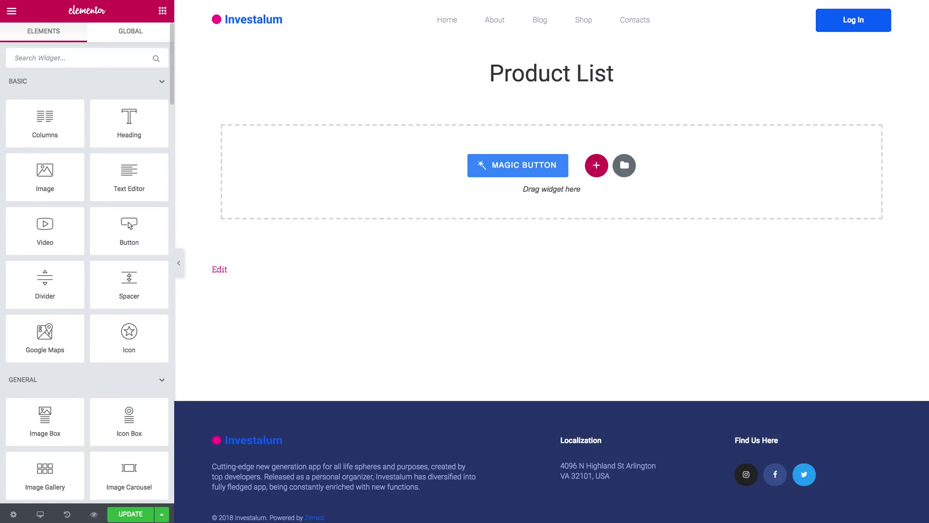
text(list)
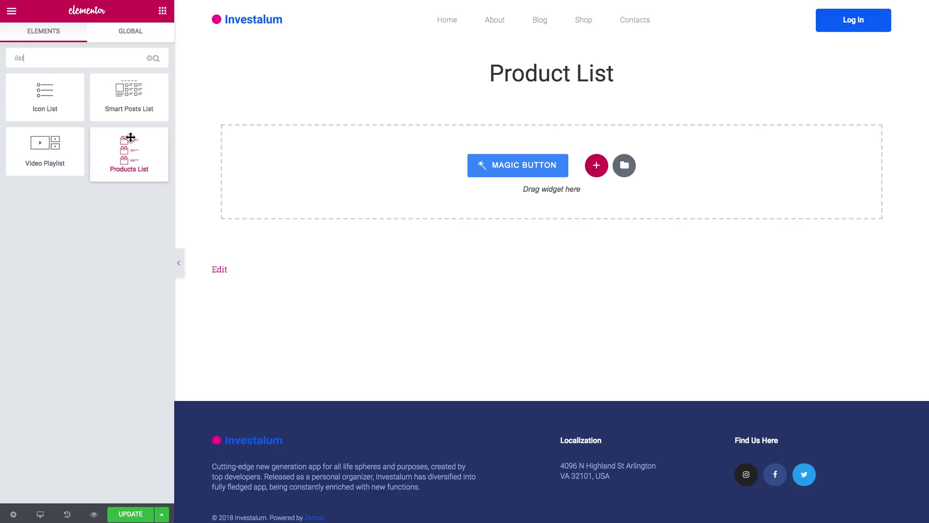
- Drag the Products List widget, found by searching 'list', into the page's empty section
drag(115, 166, 354, 172)
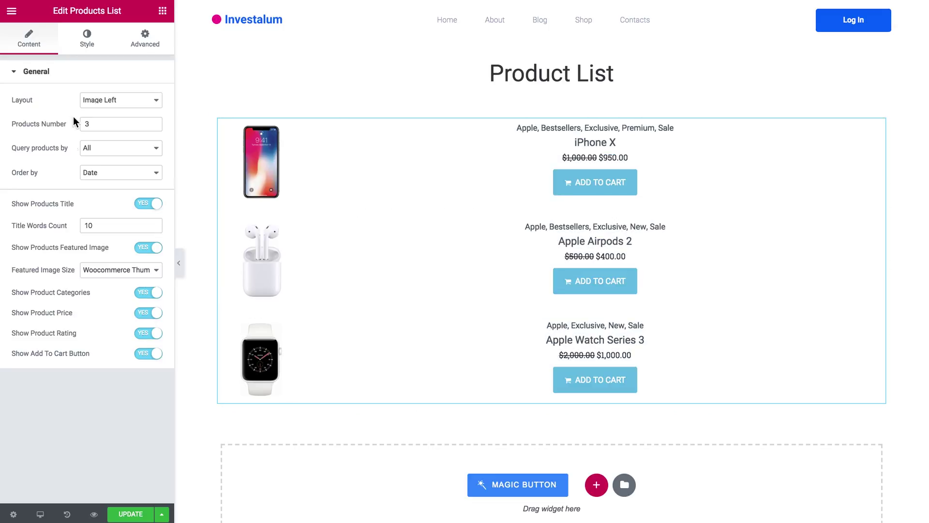
click(117, 100)
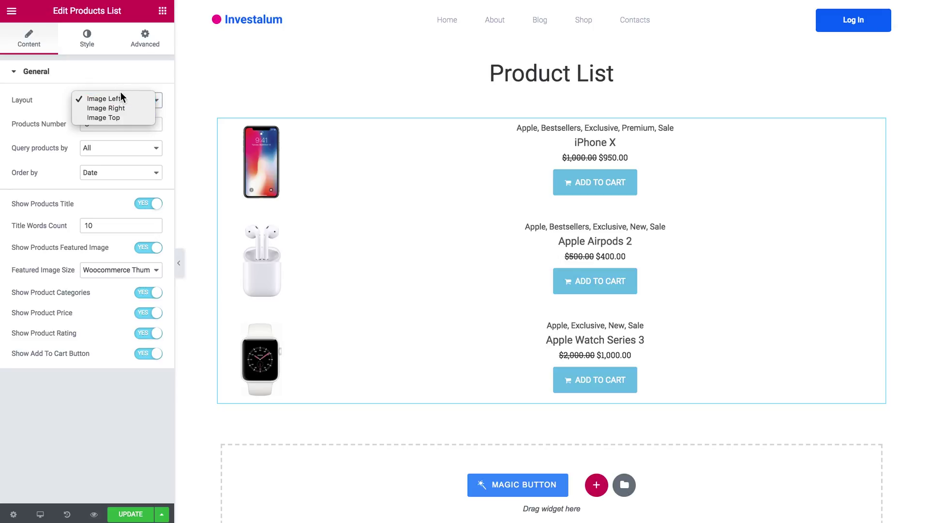
click(112, 107)
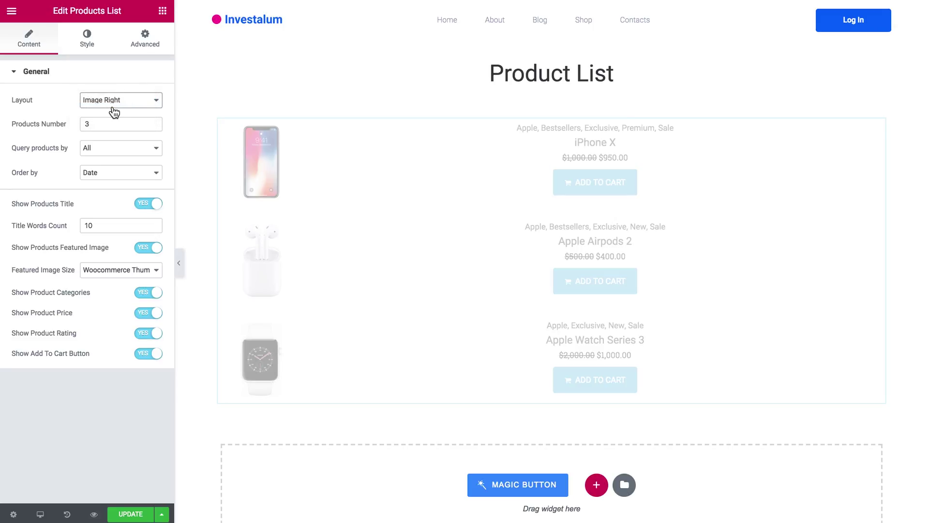
click(129, 102)
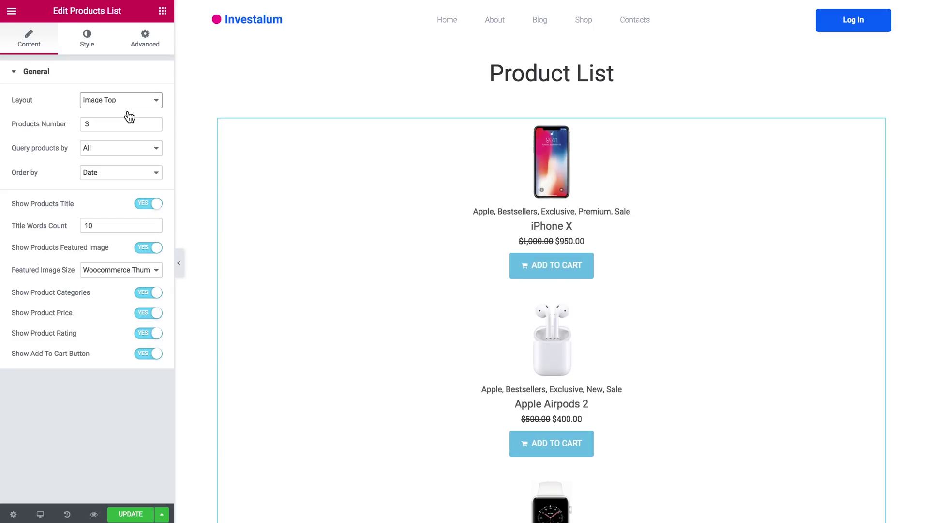
click(128, 101)
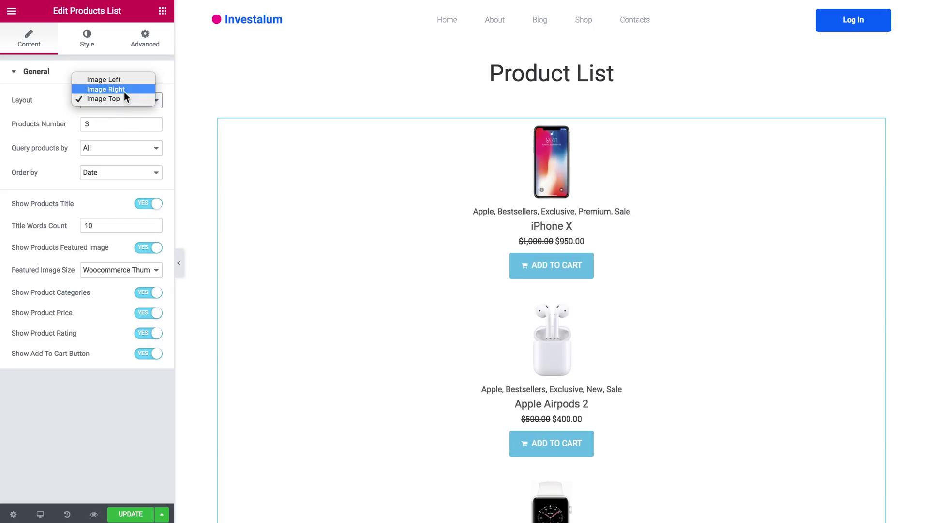
click(109, 80)
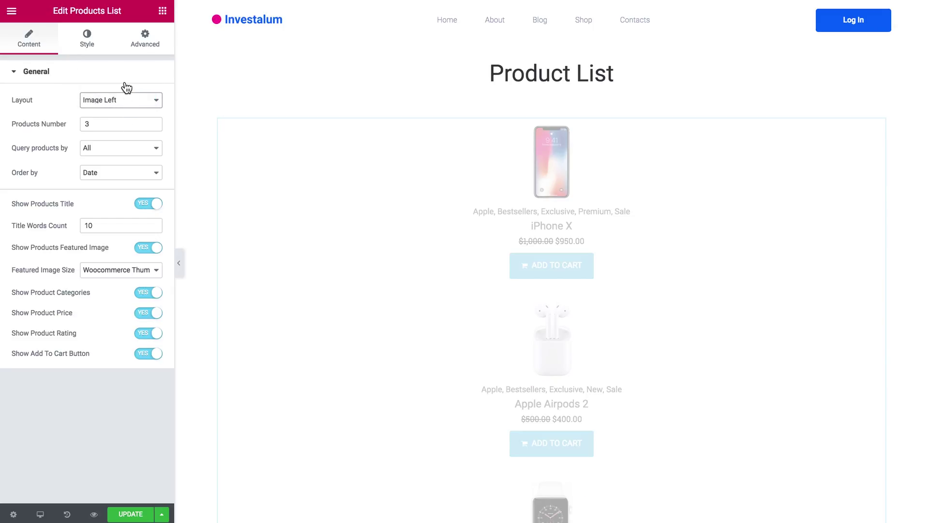
click(132, 124)
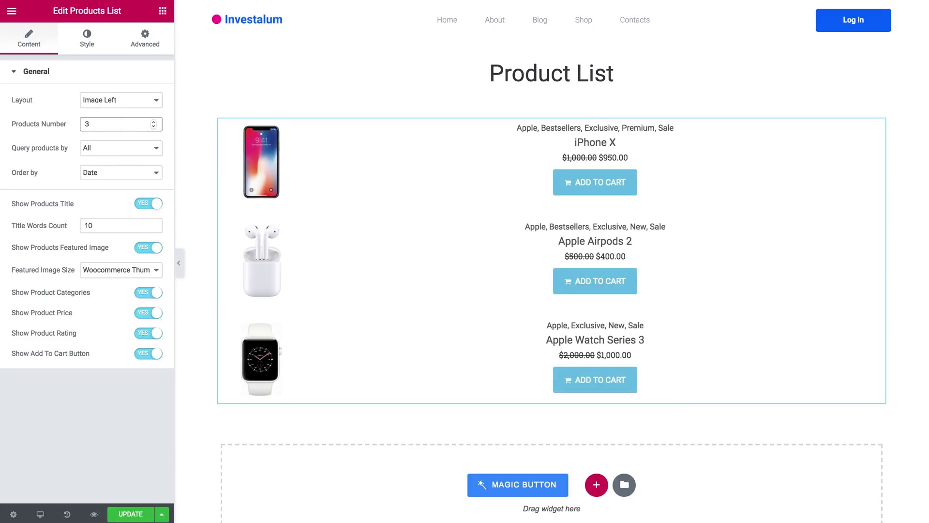
- Set Products Number to 4, keeping the all-products query and date ordering
key(BackSpace)
text(4)
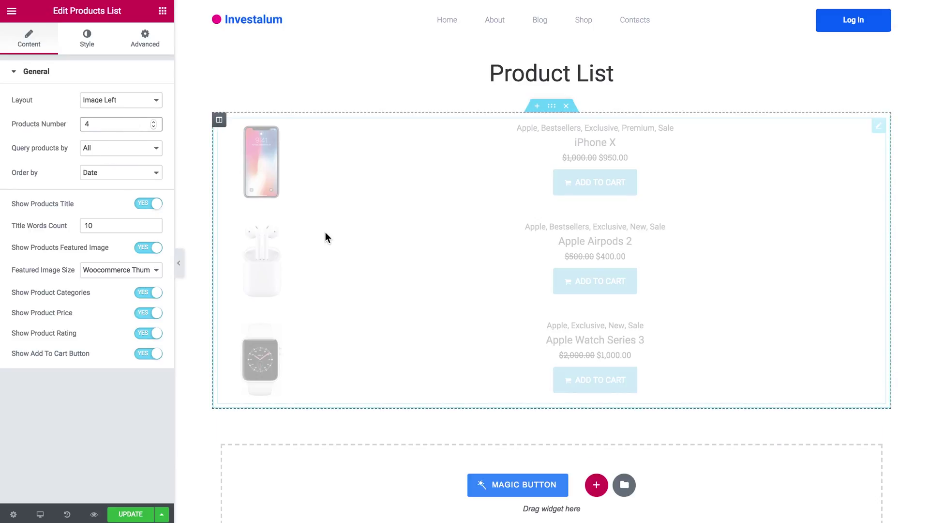
click(116, 148)
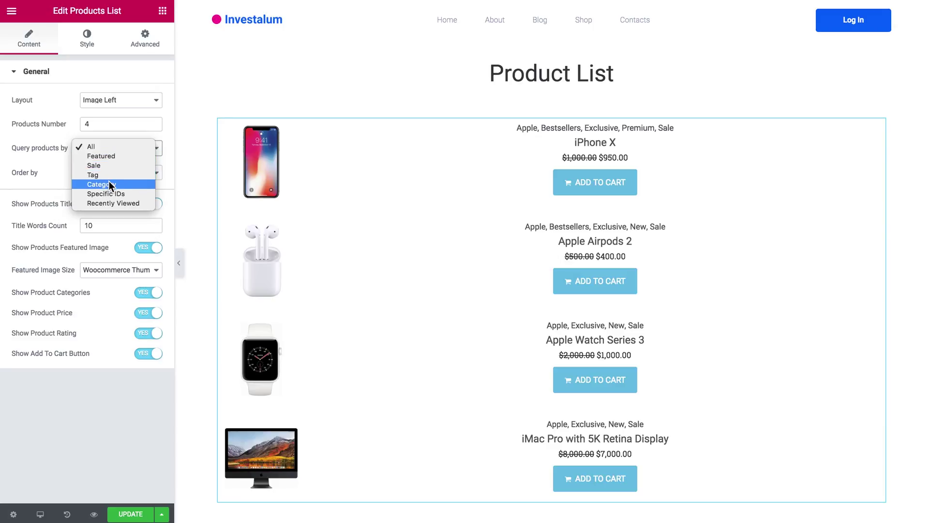
click(43, 169)
click(138, 173)
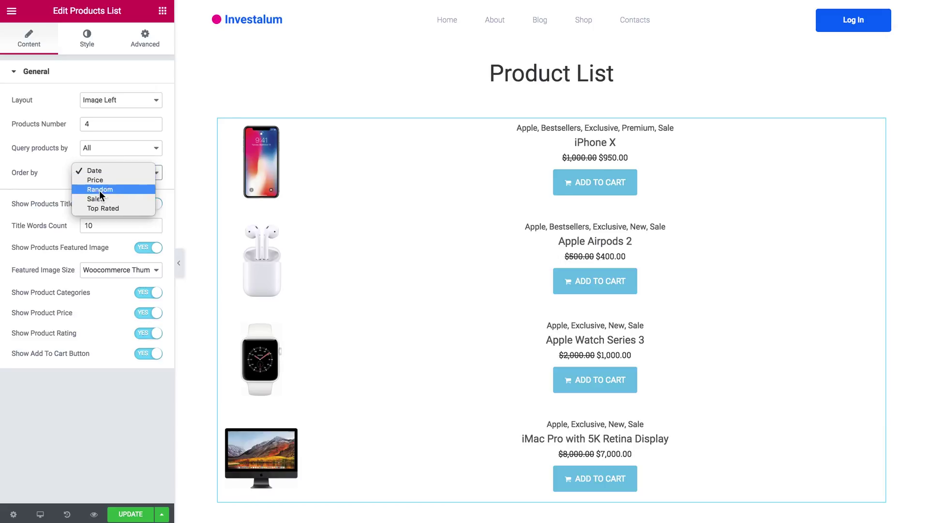
click(69, 188)
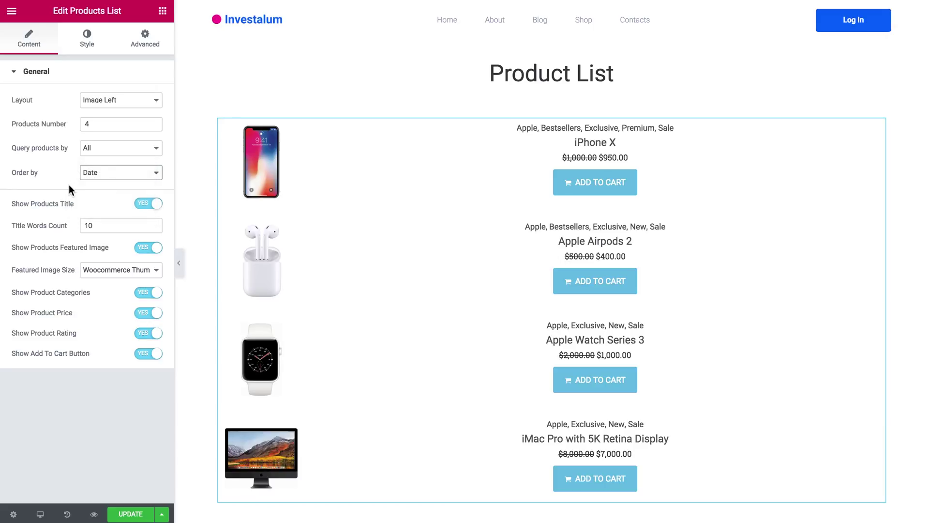
- Toggle Show Products Title and Featured Image off and back on, then go to Style
click(150, 204)
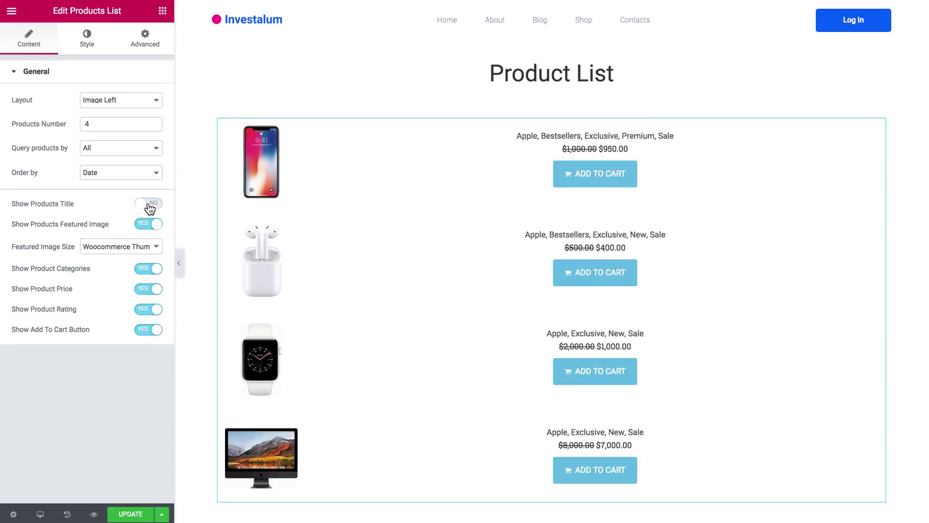
click(149, 206)
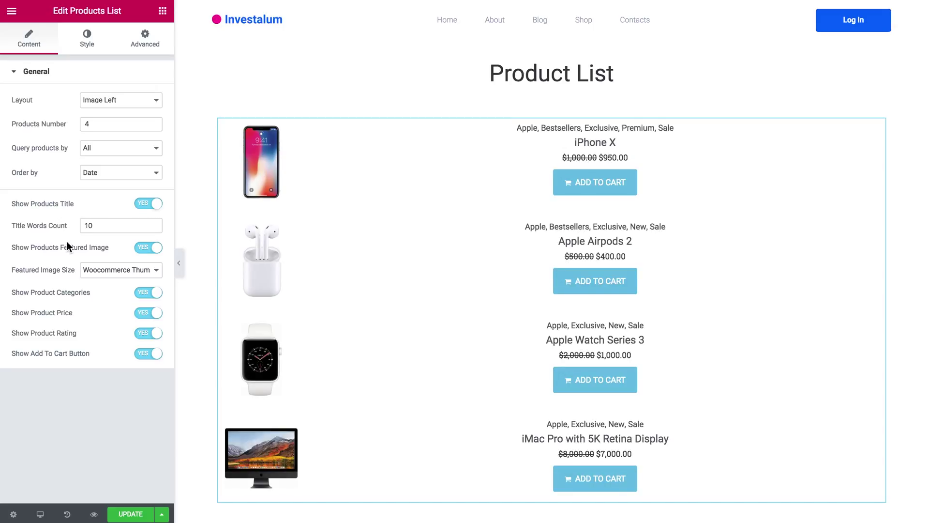
click(146, 248)
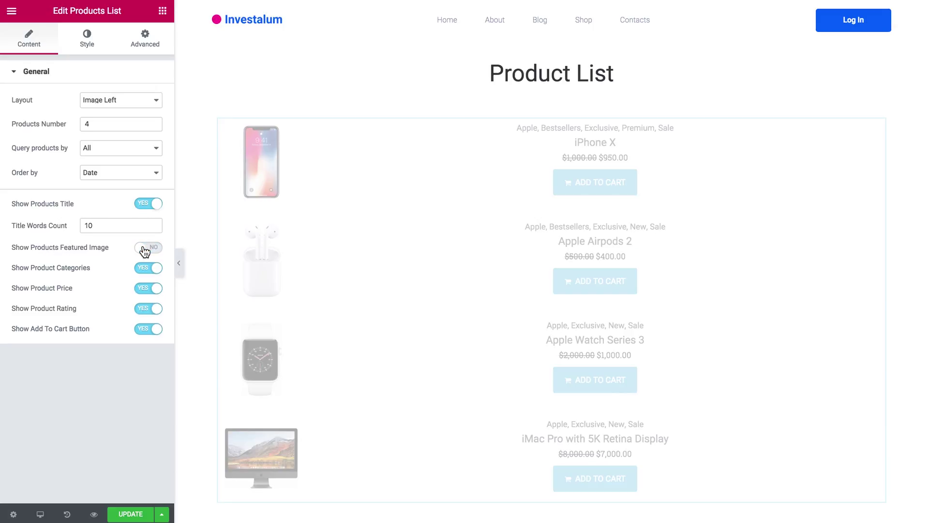
click(146, 248)
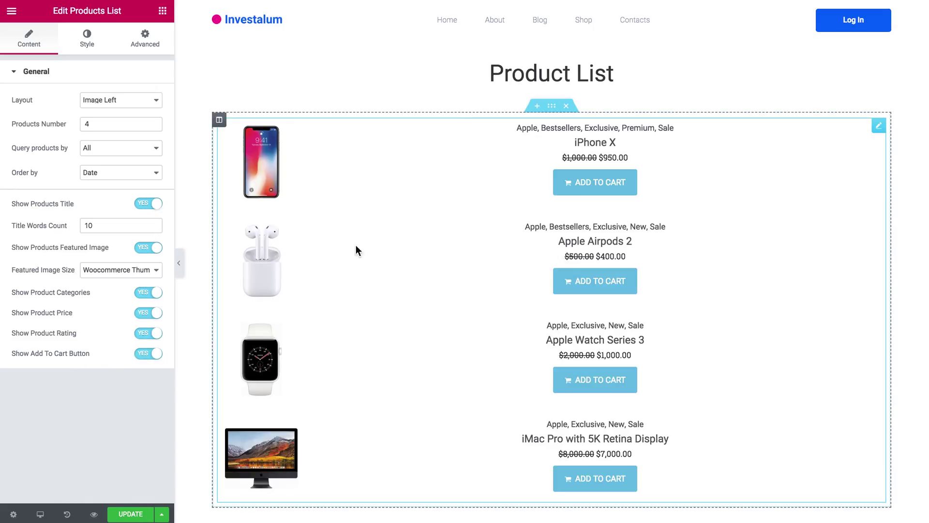
click(88, 40)
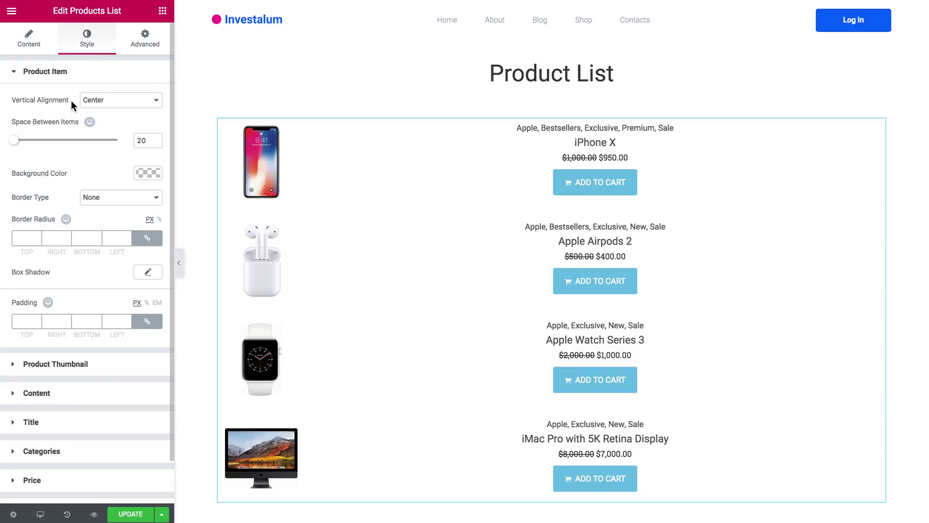
- Keep centered vertical alignment, set Space Between Items to 50, and expand Product Thumbnail
click(98, 101)
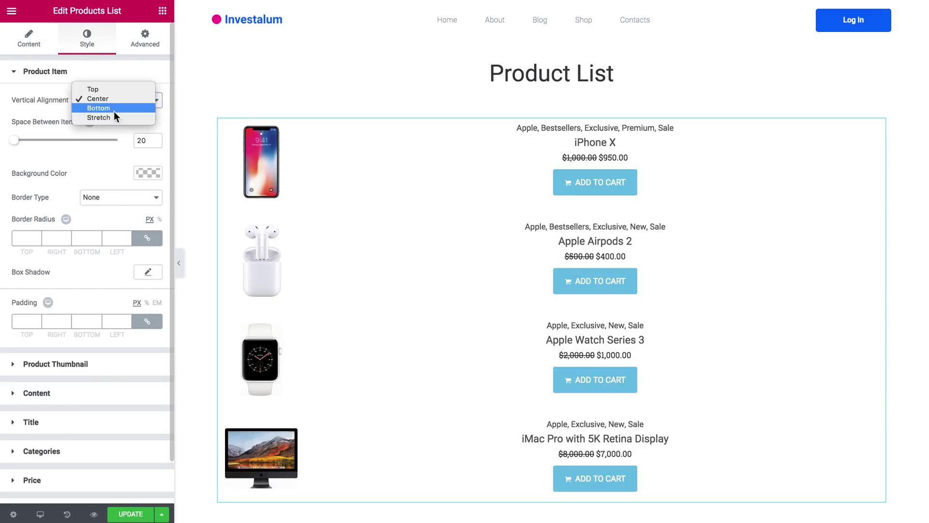
click(43, 105)
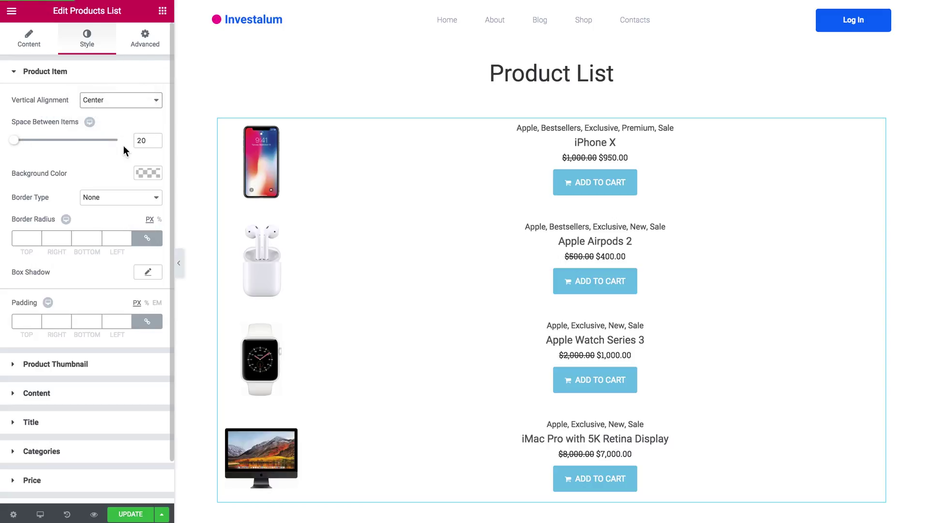
double_click(141, 140)
text(50)
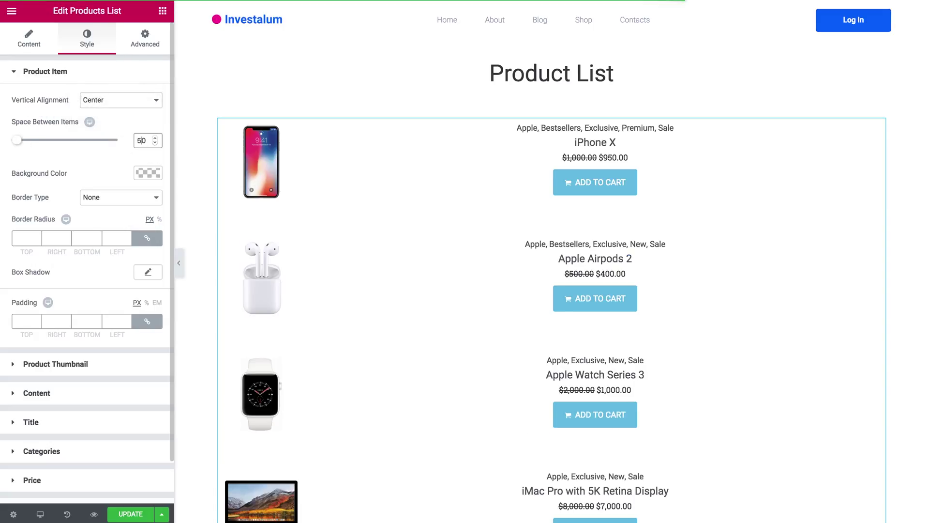
scroll(119, 181, down, 1)
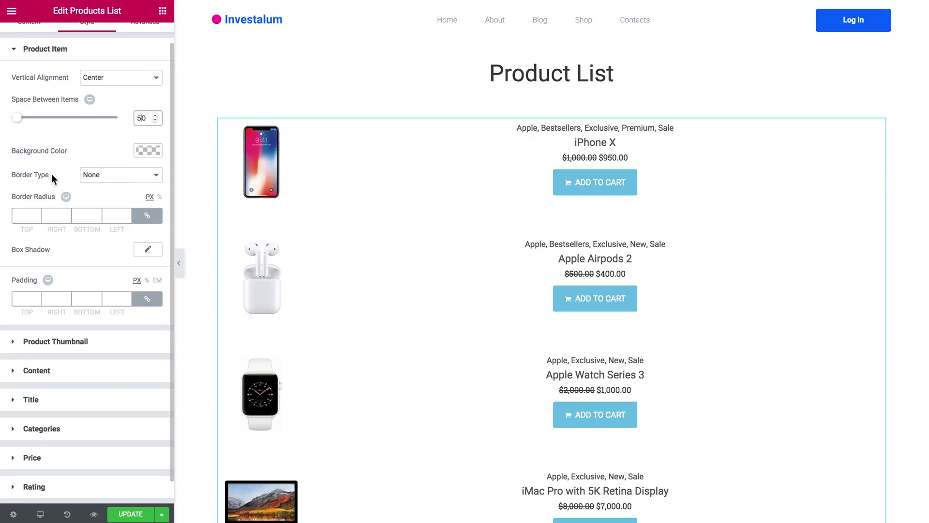
scroll(80, 257, up, 1)
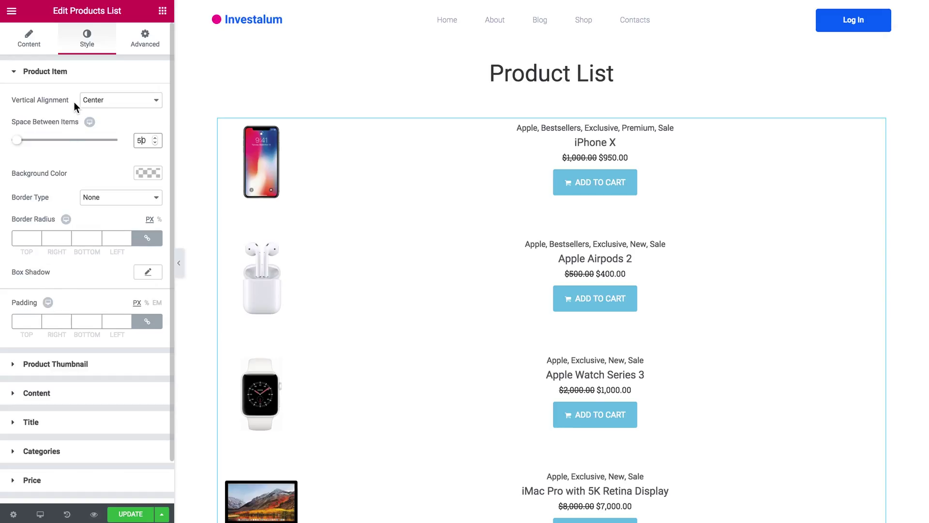
click(79, 71)
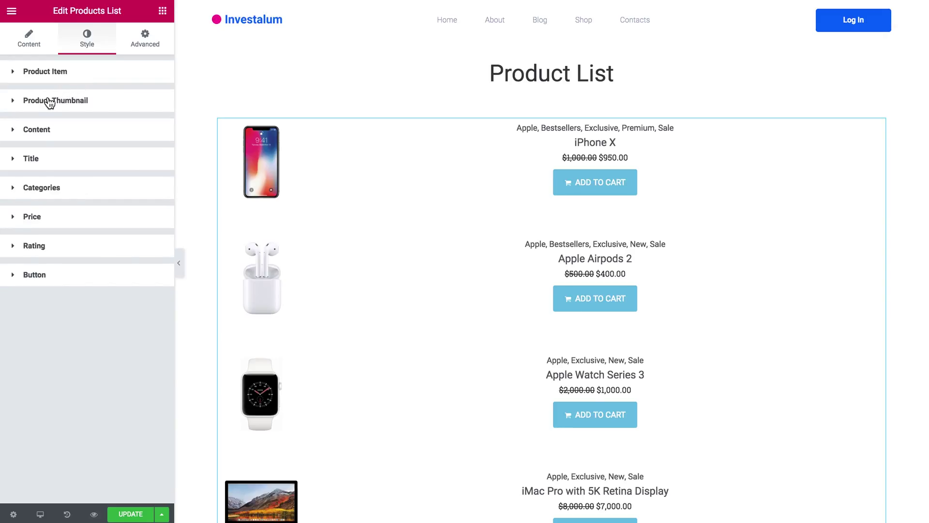
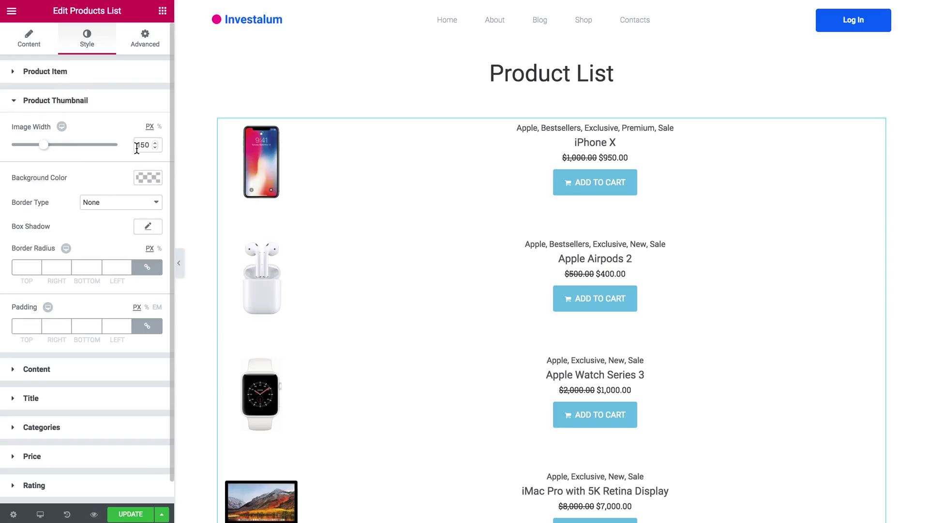
- Set the Product Thumbnail image width to 300 px
click(149, 146)
key(BackSpace)
key(BackSpace)
key(BackSpace)
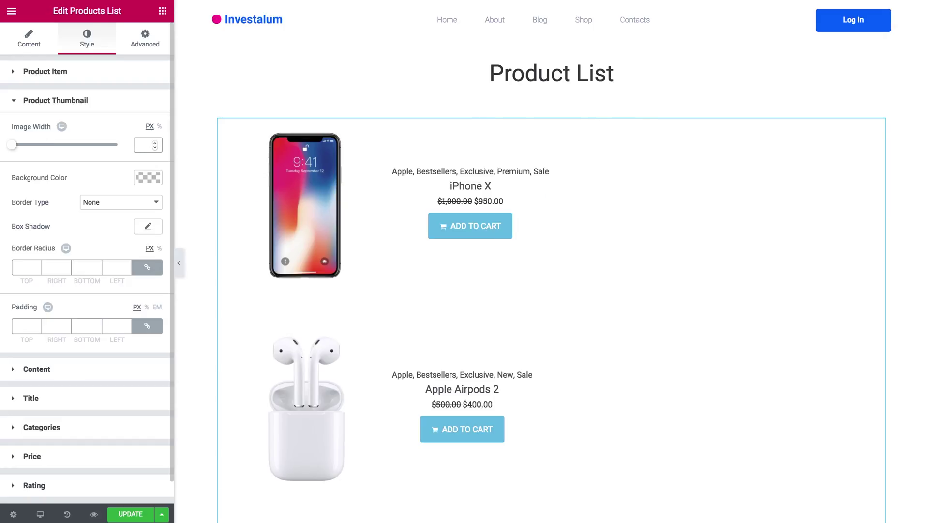
text(300)
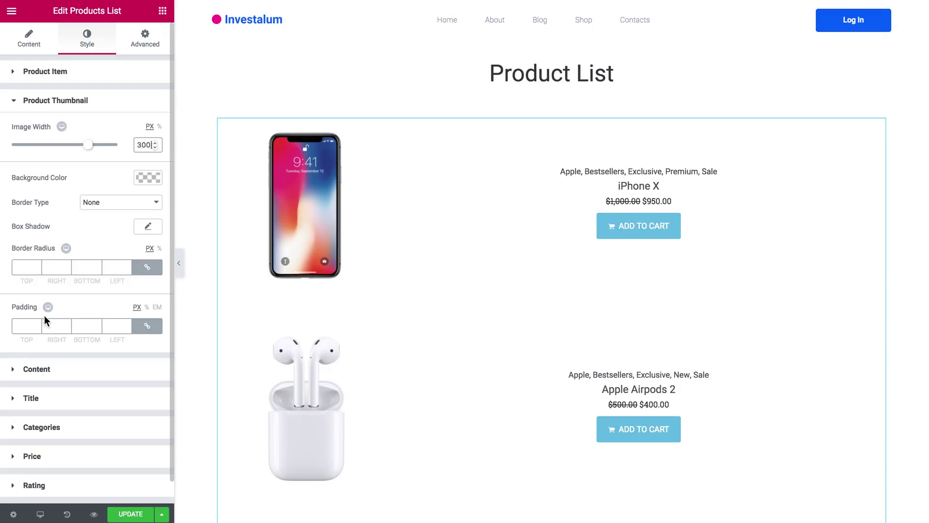
click(55, 100)
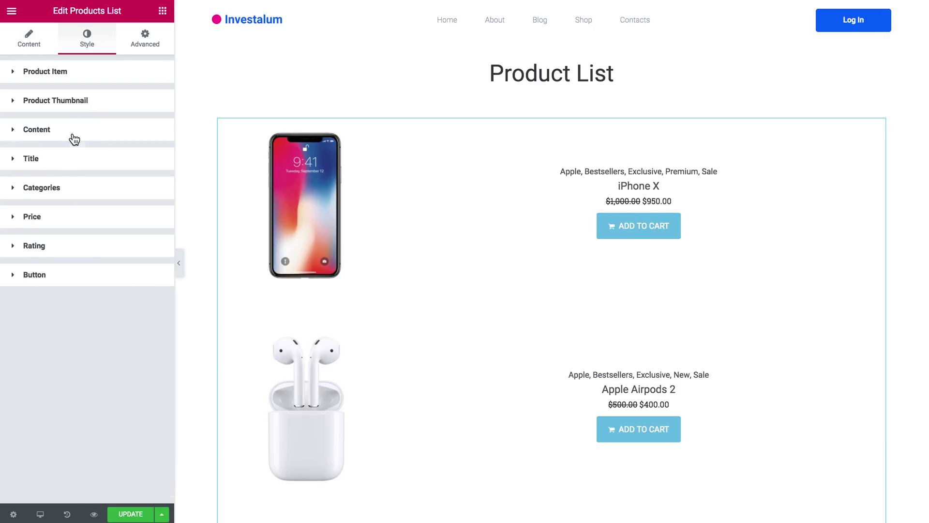
- Set the Content section alignment to Left so product details sit left-aligned
click(36, 129)
scroll(64, 206, down, 1)
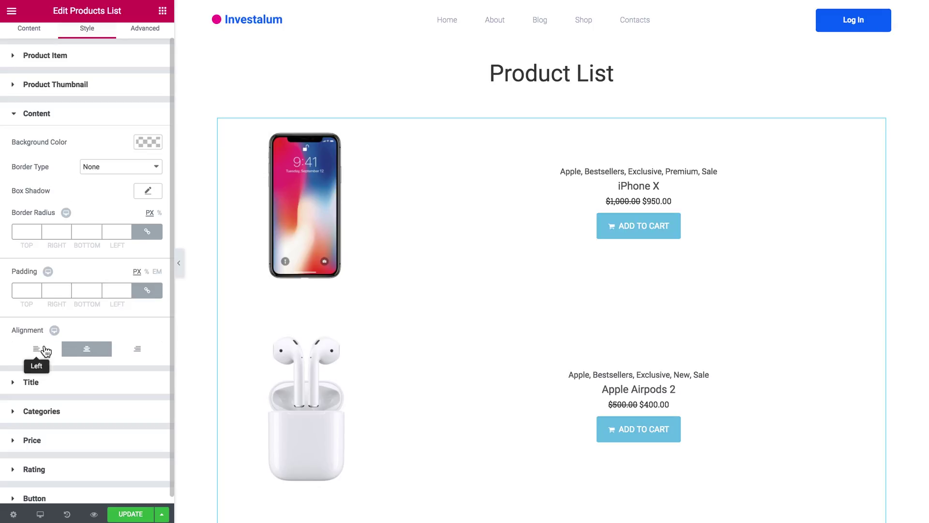
click(37, 349)
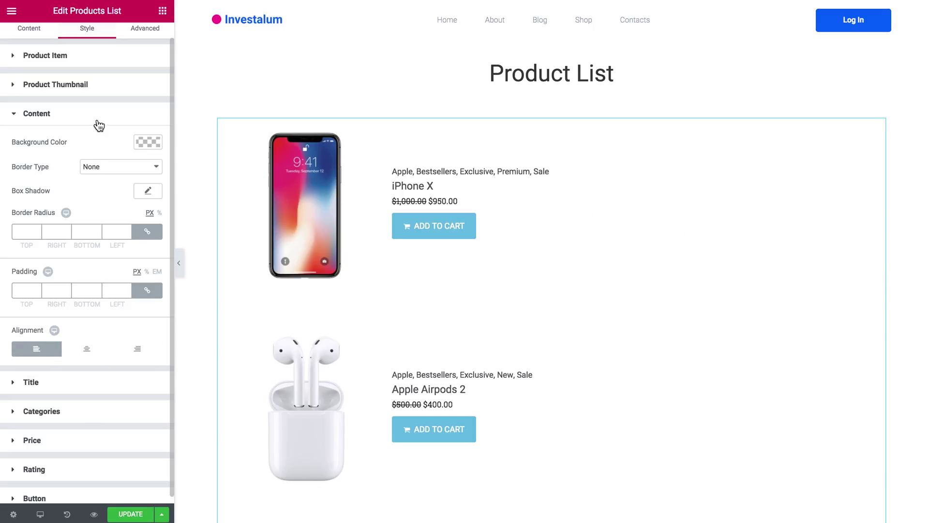
click(99, 114)
click(69, 160)
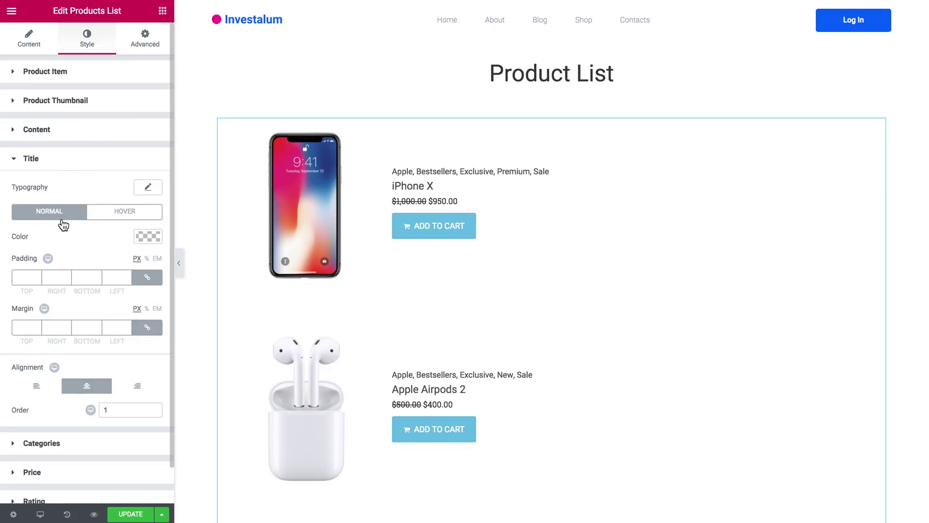
- Give product titles 30 px size, weight 700 and a taller line height
click(148, 187)
click(132, 259)
text(30)
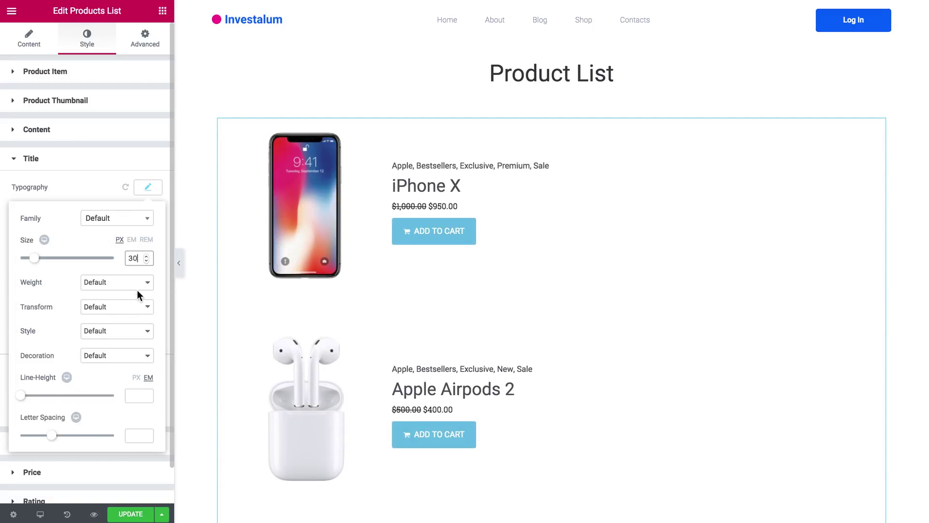
click(116, 282)
click(116, 253)
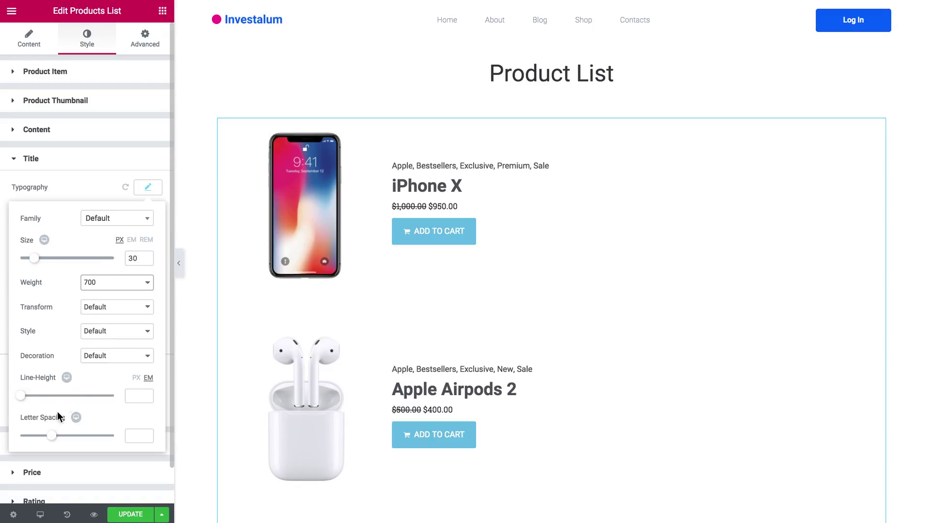
drag(26, 394, 45, 397)
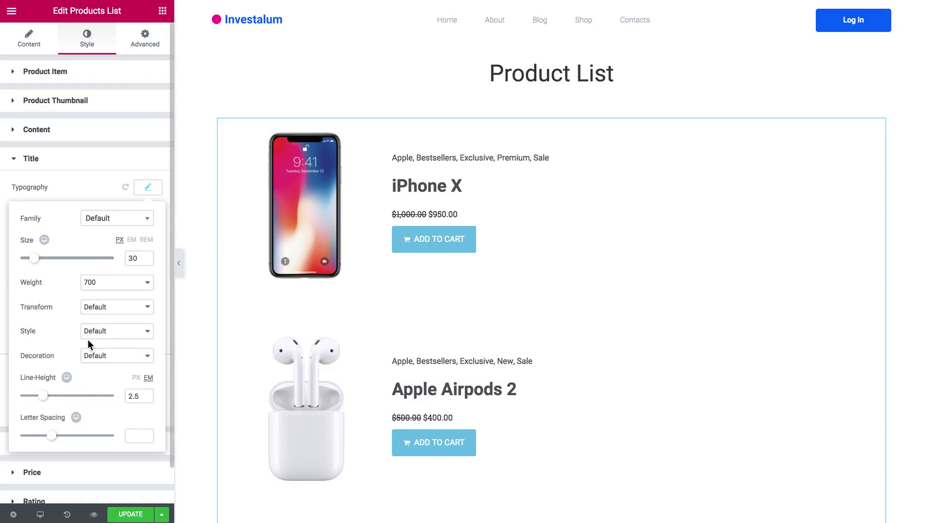
click(148, 189)
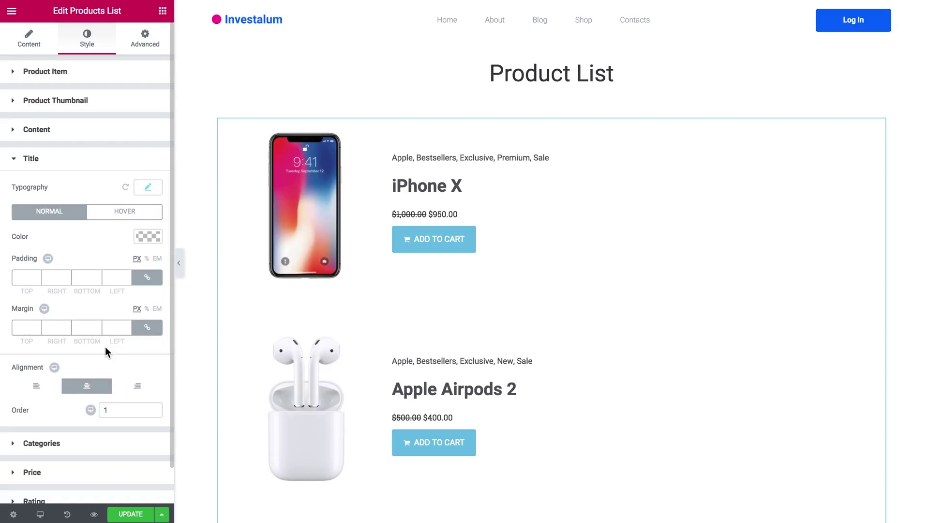
- Try title Order 2, then revert it to 1 to keep titles above prices
mouse_move(125, 410)
click(153, 408)
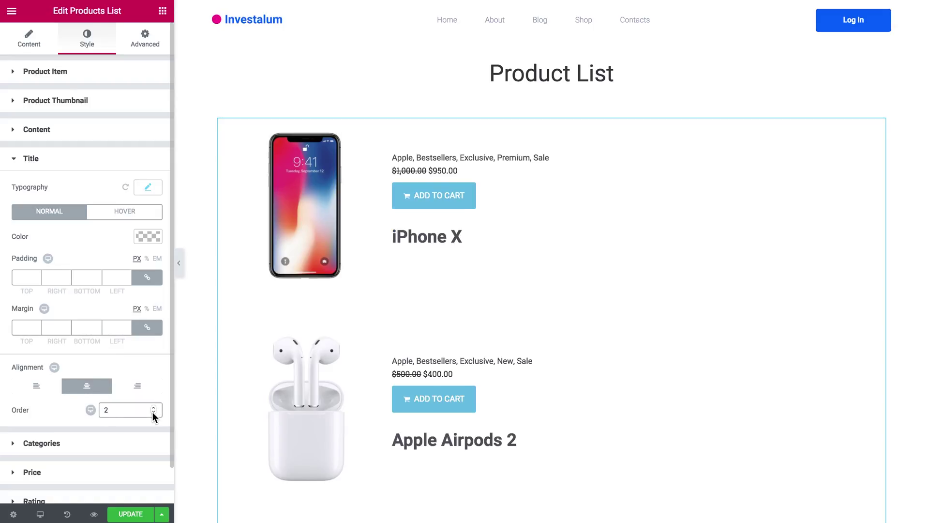
click(153, 413)
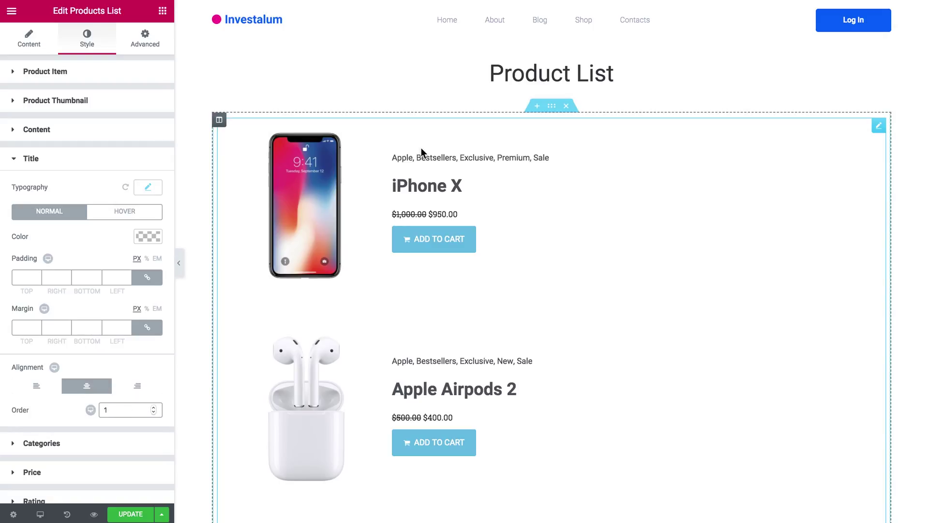
click(90, 163)
- Color the category links #2962ff in the Normal state
click(77, 188)
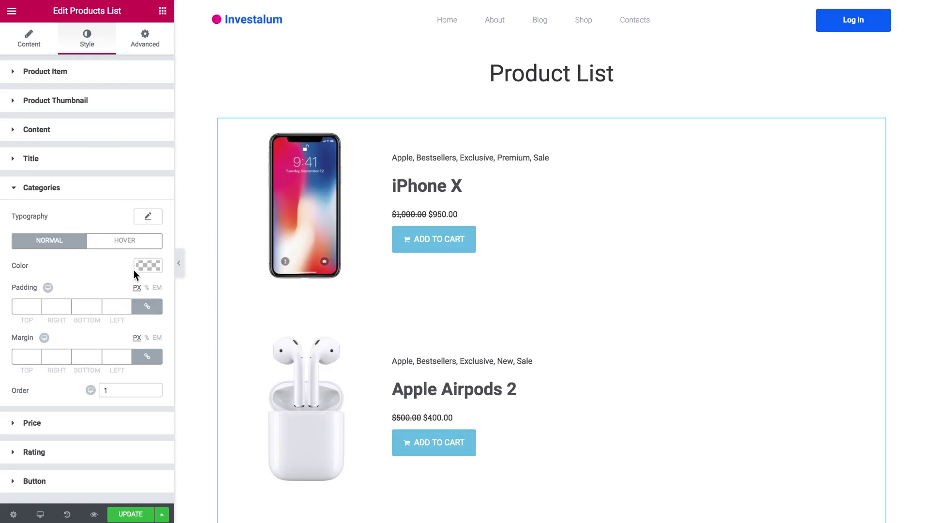
click(148, 266)
click(44, 266)
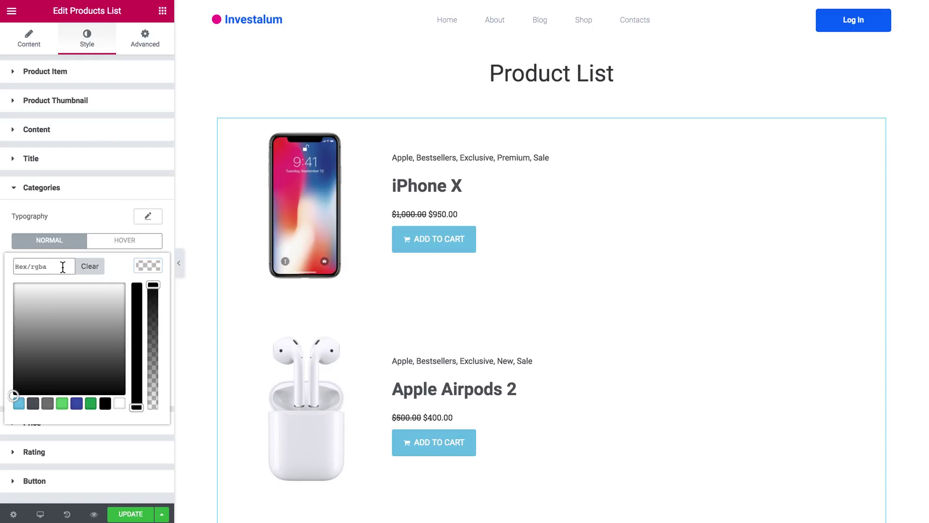
text(#2962ff)
click(134, 266)
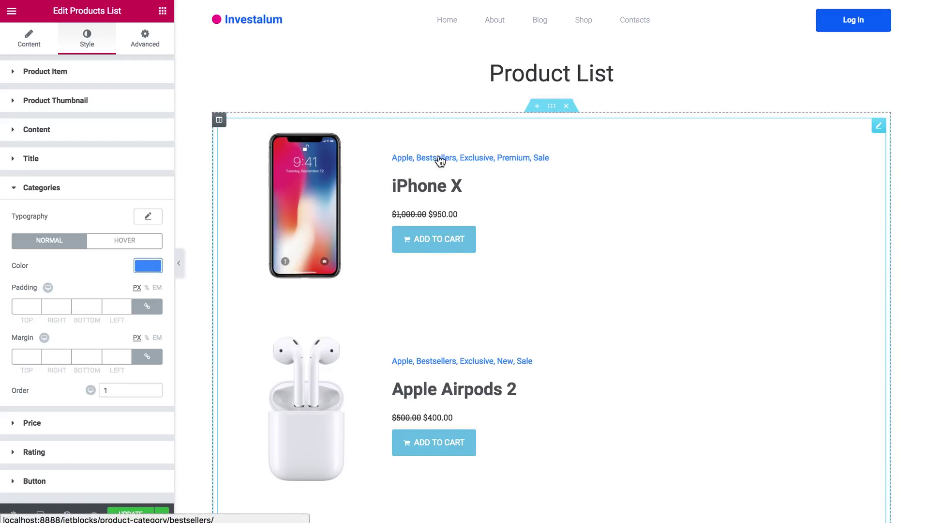
- Make the category hover color black
click(125, 240)
click(148, 265)
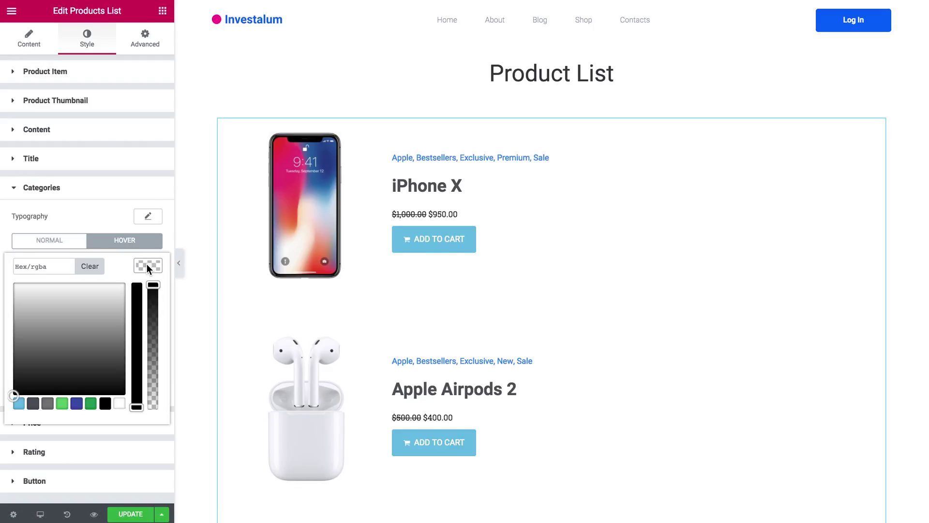
click(105, 403)
click(151, 270)
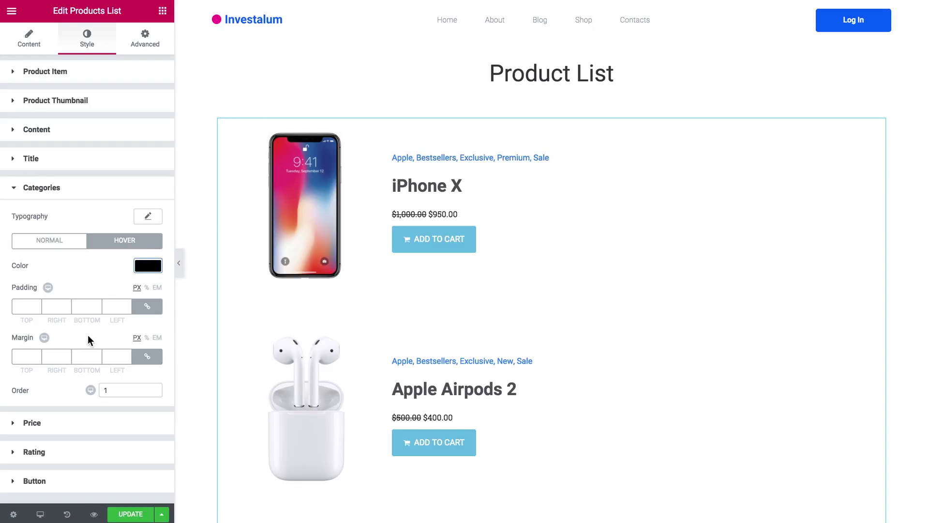
click(79, 199)
- Change the space between prices in the Price style section
click(64, 218)
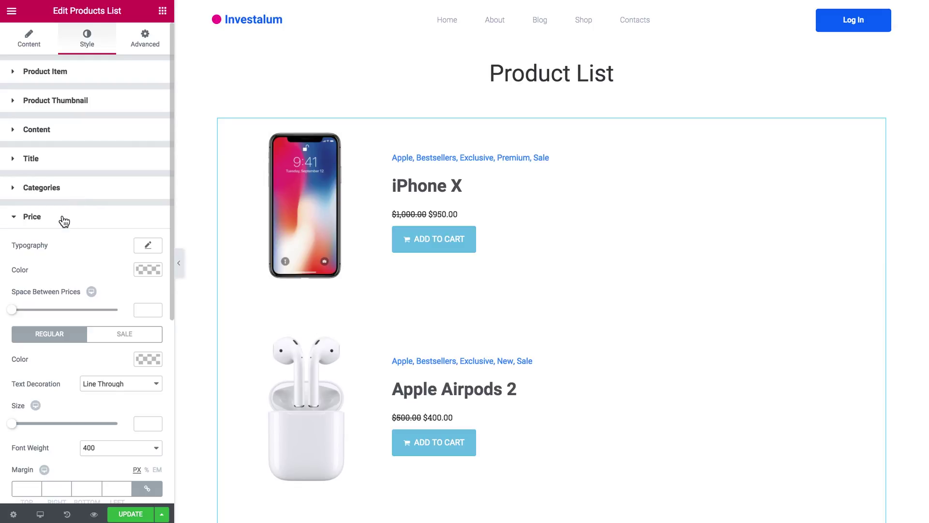
scroll(60, 271, down, 1)
scroll(61, 271, down, 1)
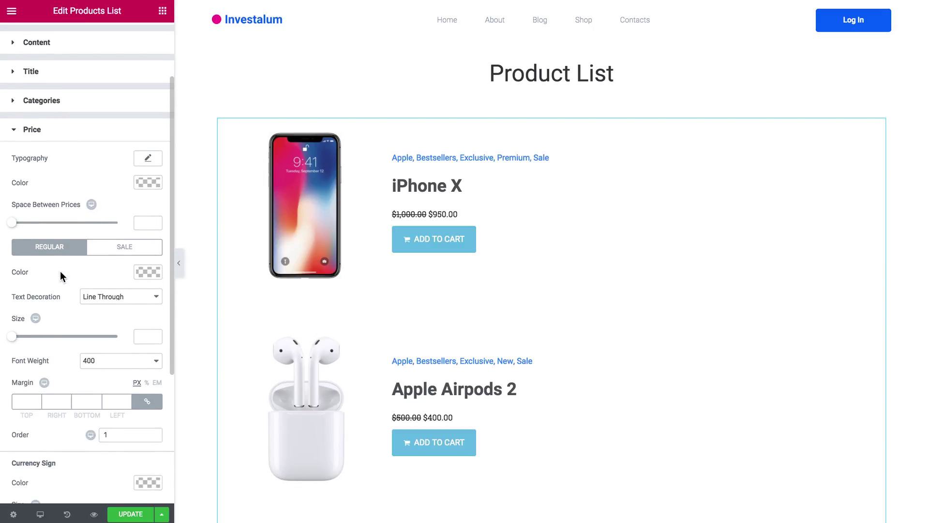
click(144, 223)
text(5)
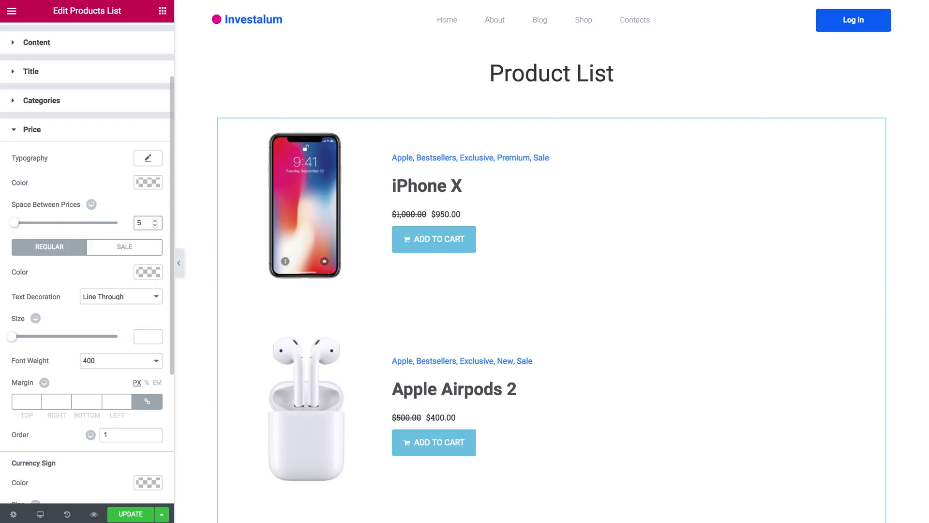
key(BackSpace)
text(10)
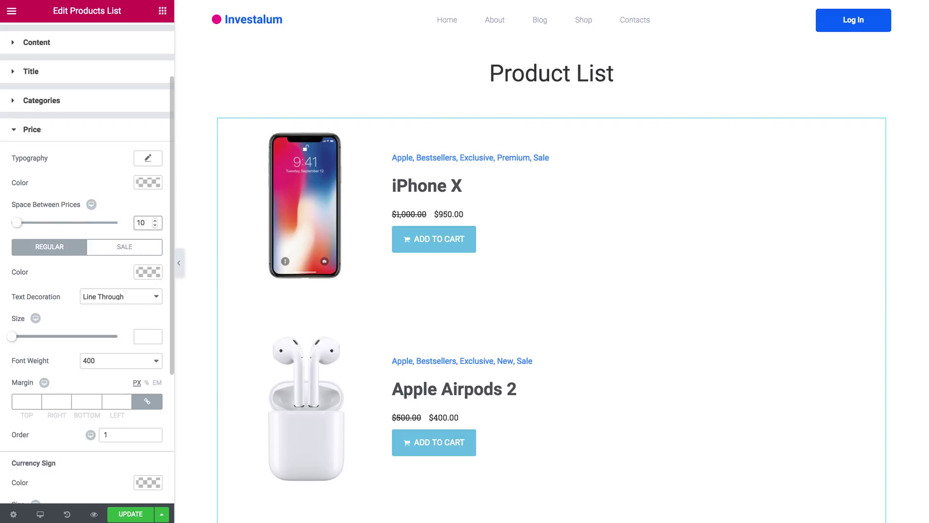
scroll(114, 275, down, 1)
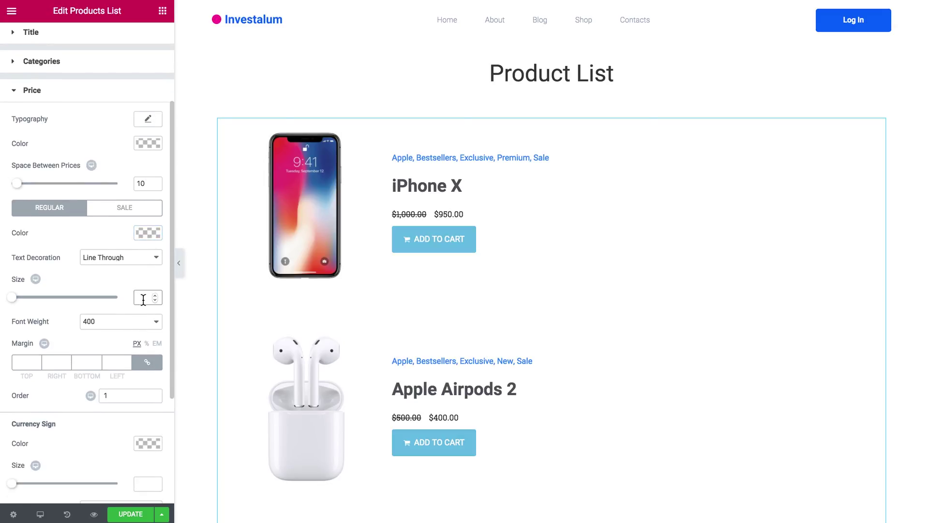
text(20)
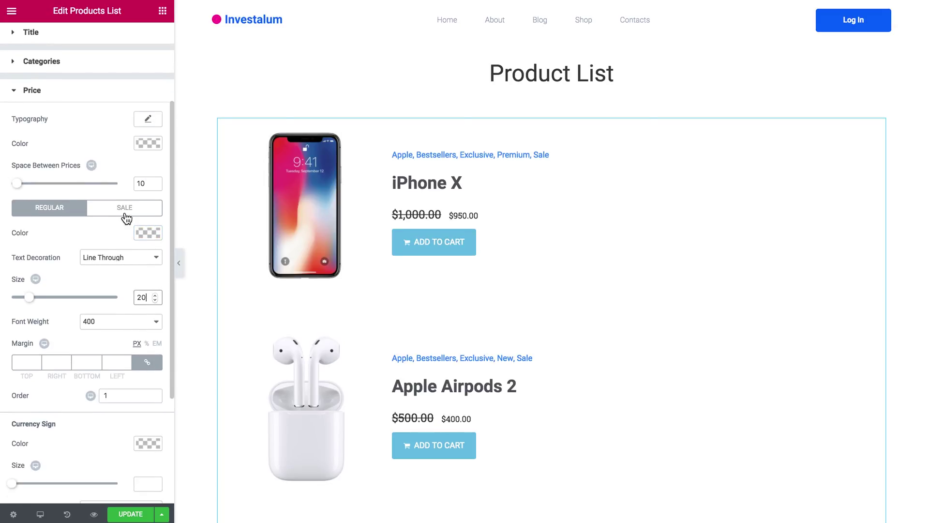
- Set the sale price size to 25 and color to #f95a25
click(125, 207)
click(146, 298)
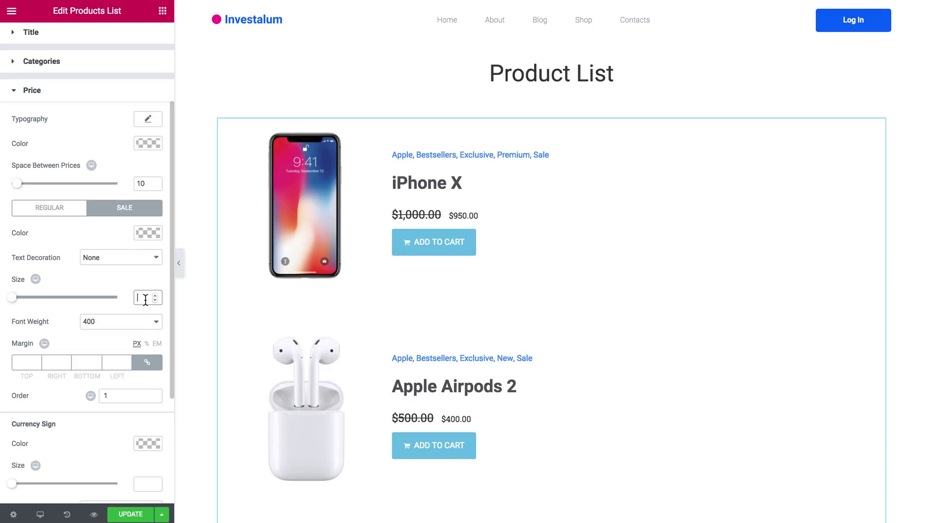
text(25)
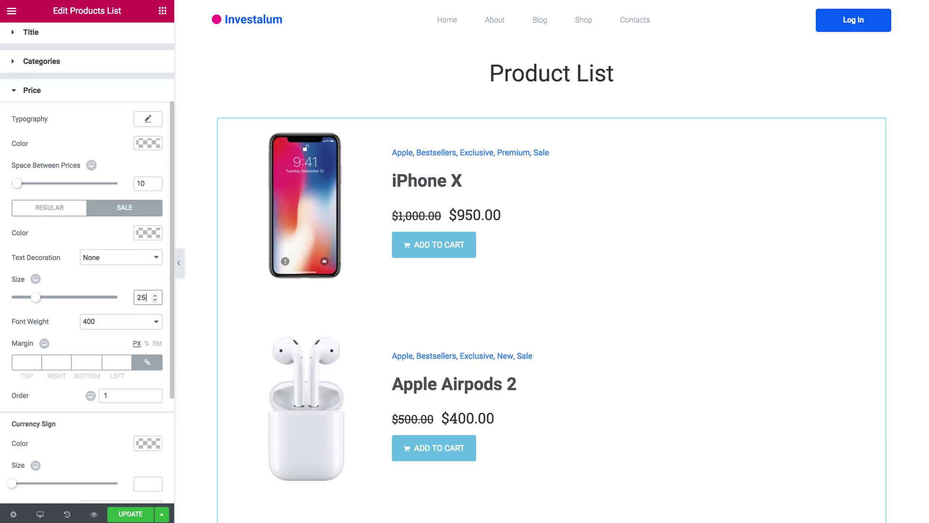
click(147, 233)
click(44, 232)
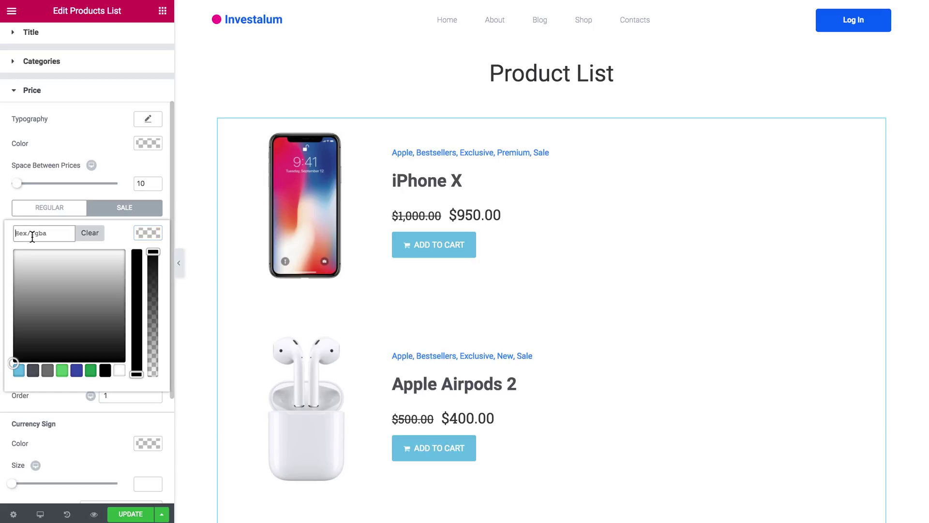
text(#f95a25)
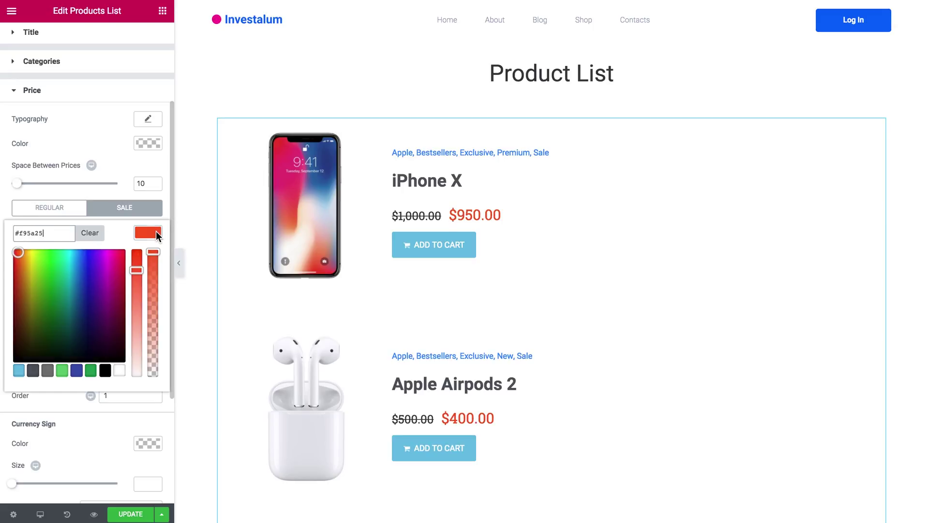
click(156, 232)
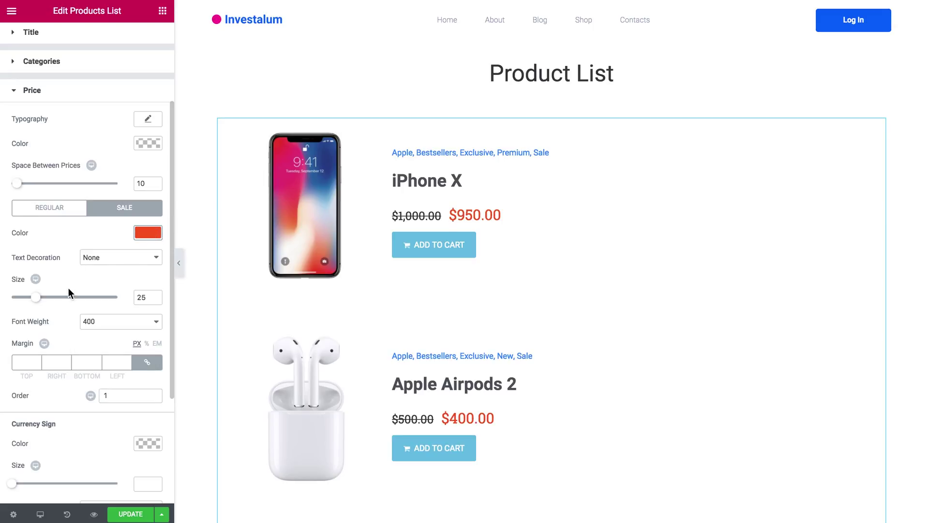
scroll(68, 293, down, 3)
scroll(68, 292, down, 3)
scroll(68, 293, down, 2)
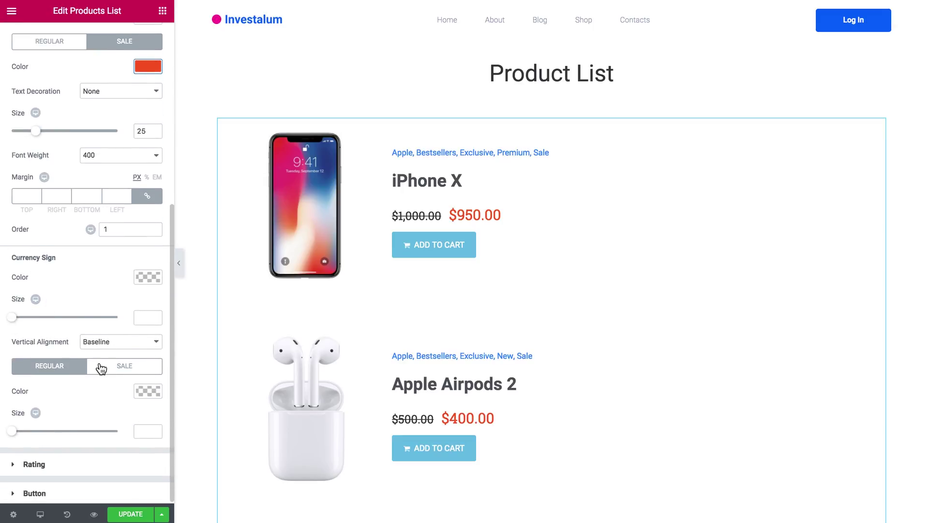
scroll(102, 368, up, 2)
scroll(89, 256, up, 3)
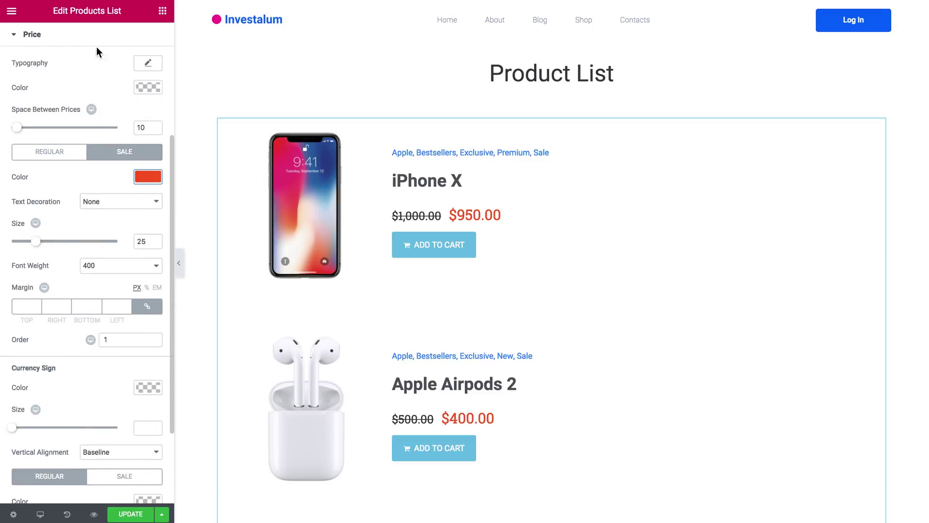
click(32, 35)
- Review the Rating settings, toggling between All and Rated, without changes
click(33, 246)
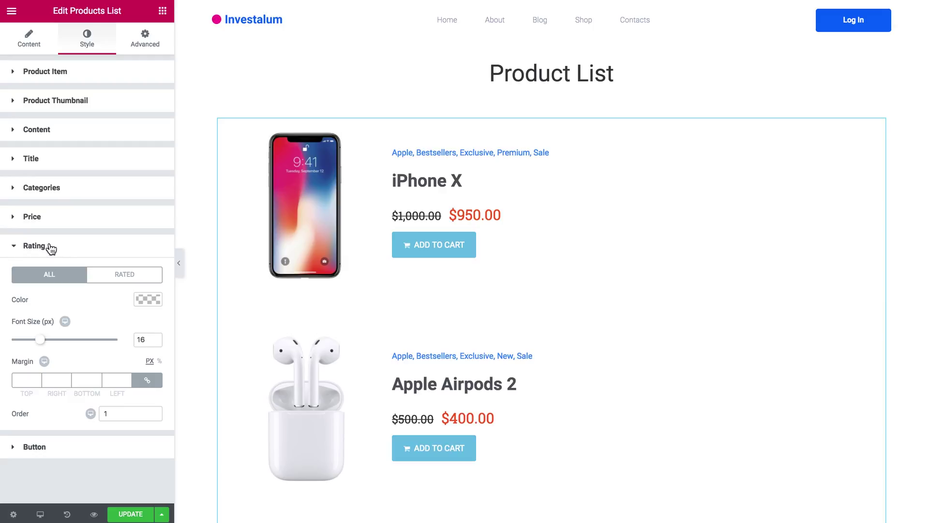
click(120, 275)
click(65, 278)
click(73, 244)
- Set the Add to Cart button background color to #398ffc
click(47, 285)
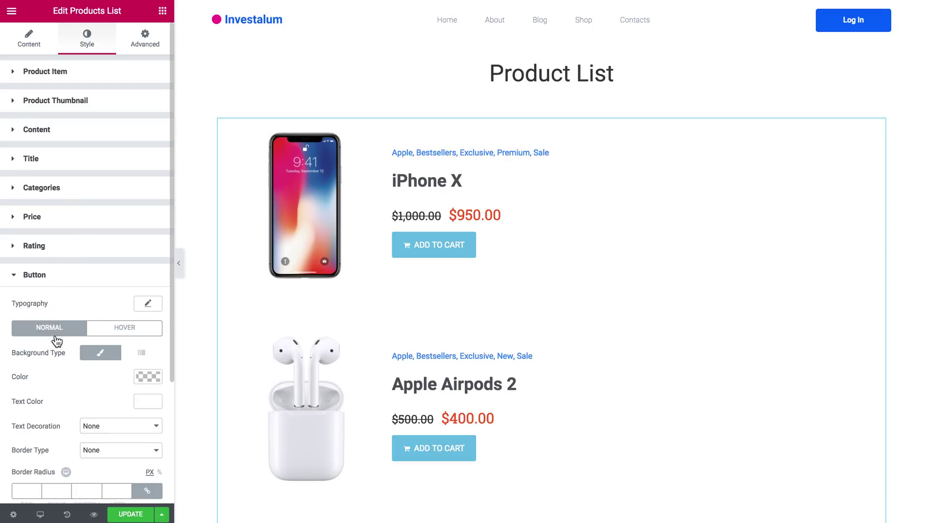
scroll(85, 351, down, 2)
scroll(85, 352, down, 2)
scroll(85, 352, down, 1)
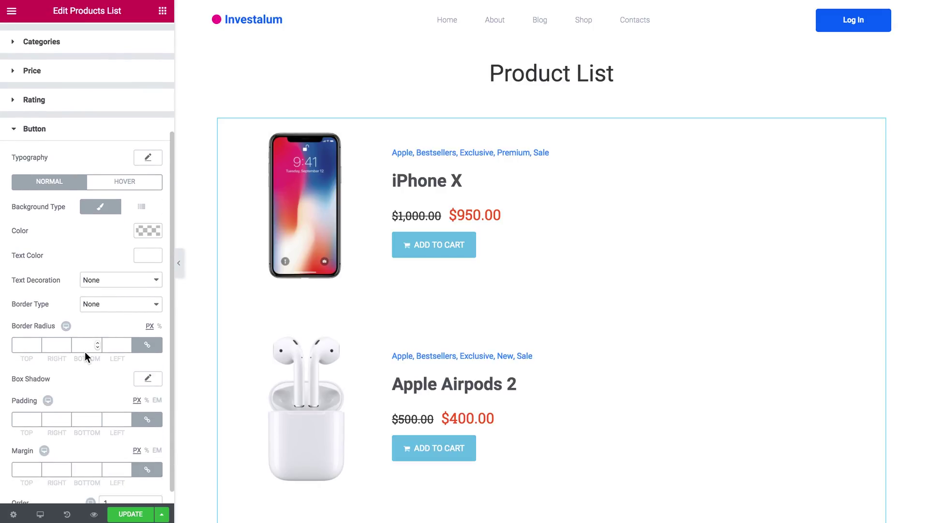
click(147, 231)
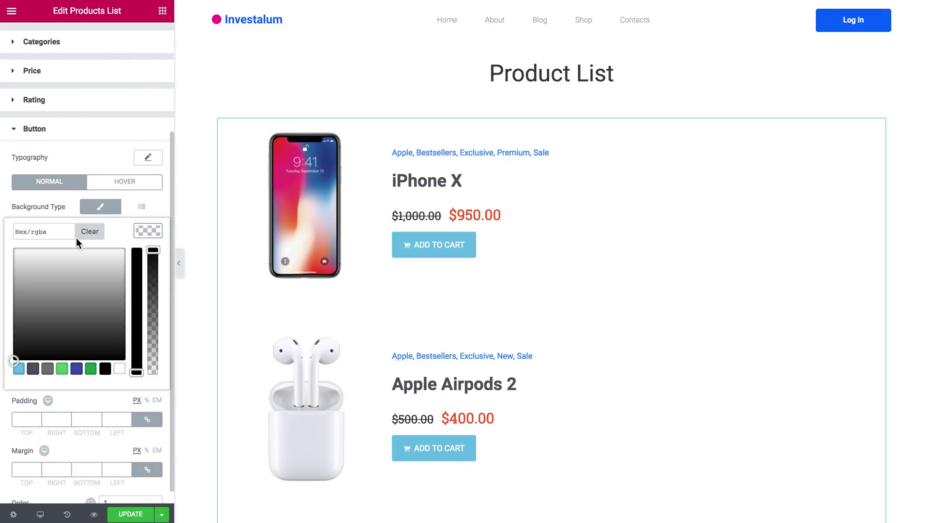
click(61, 231)
text(#398ffc)
key(Return)
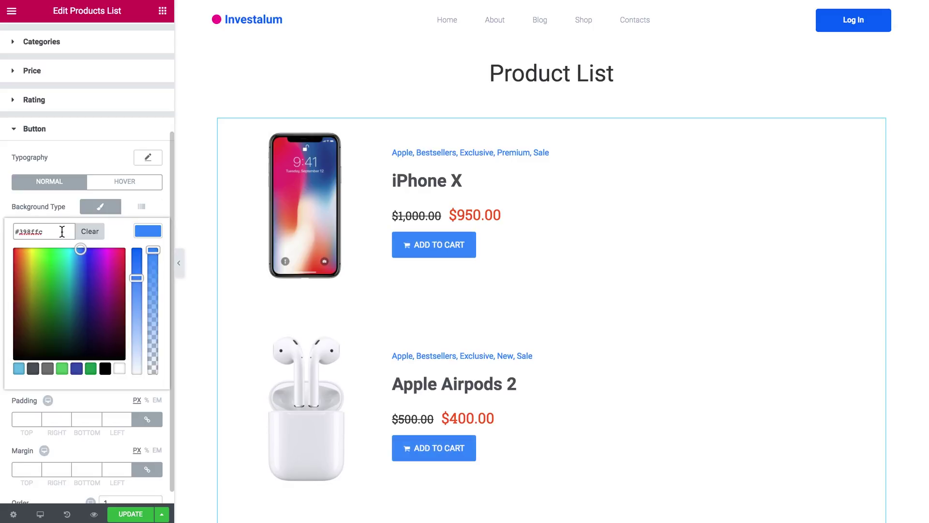
click(147, 231)
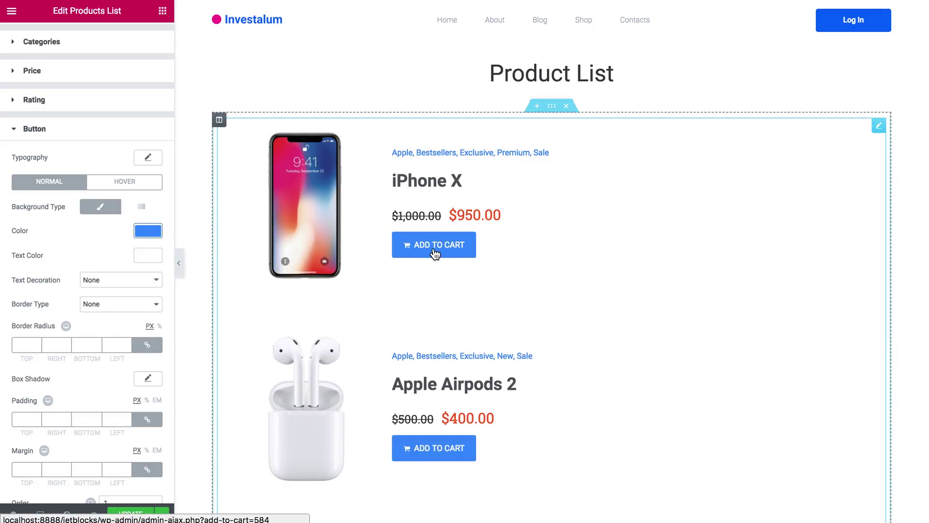
- Give the buttons a darker blue hover background, then return to Normal
click(124, 180)
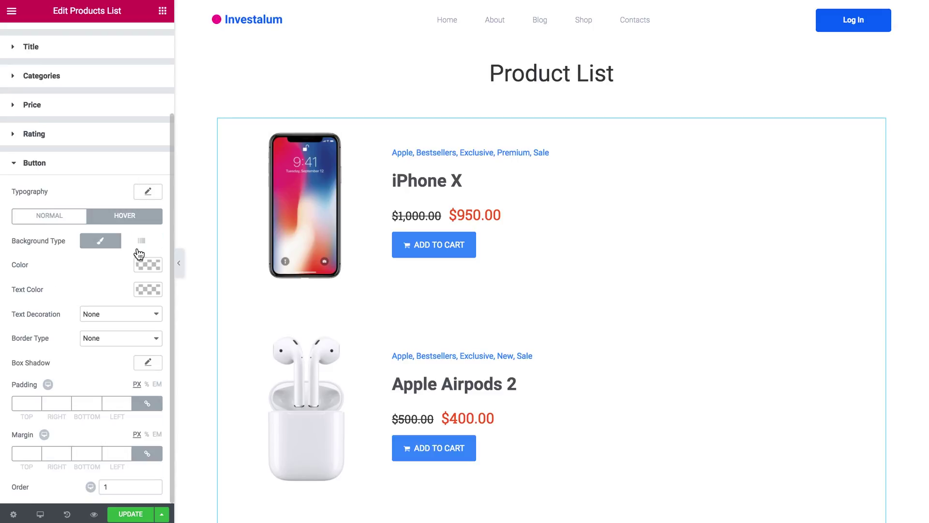
click(148, 267)
click(44, 265)
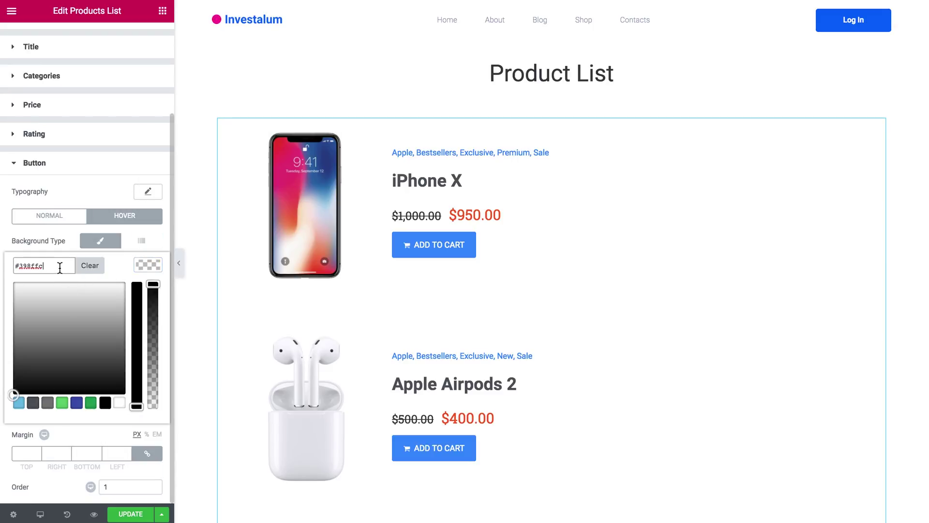
drag(137, 308, 136, 283)
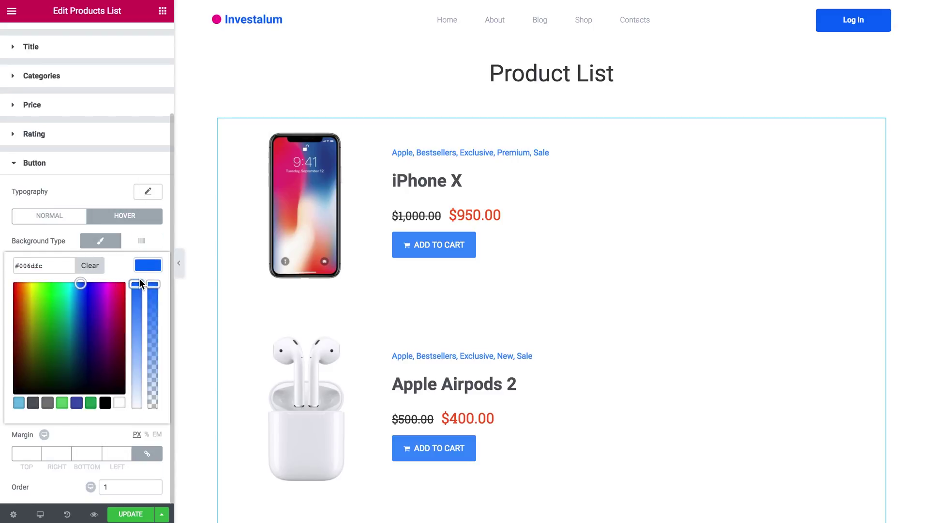
click(150, 266)
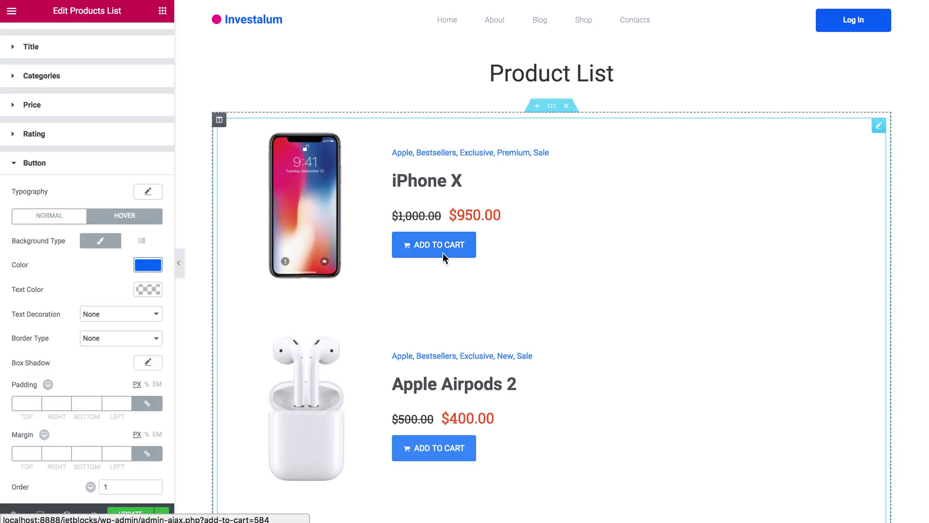
click(49, 221)
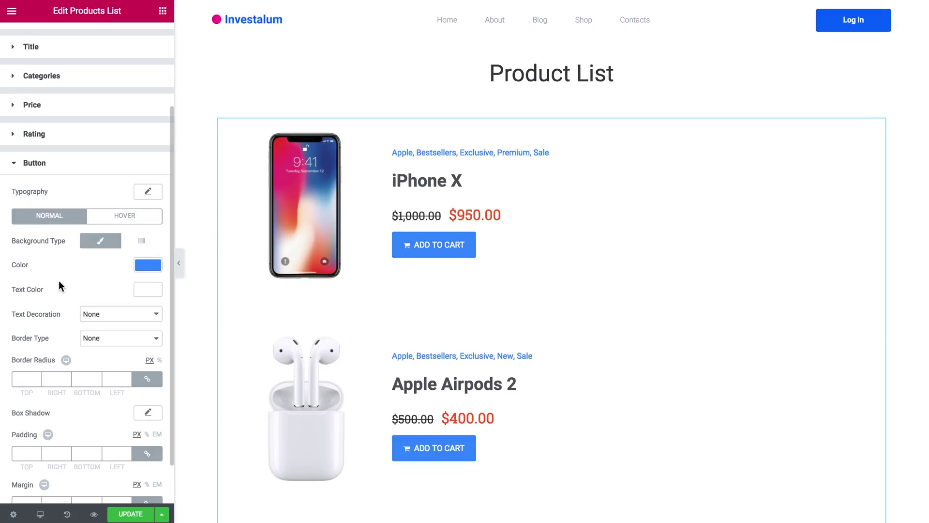
scroll(58, 280, down, 1)
click(29, 331)
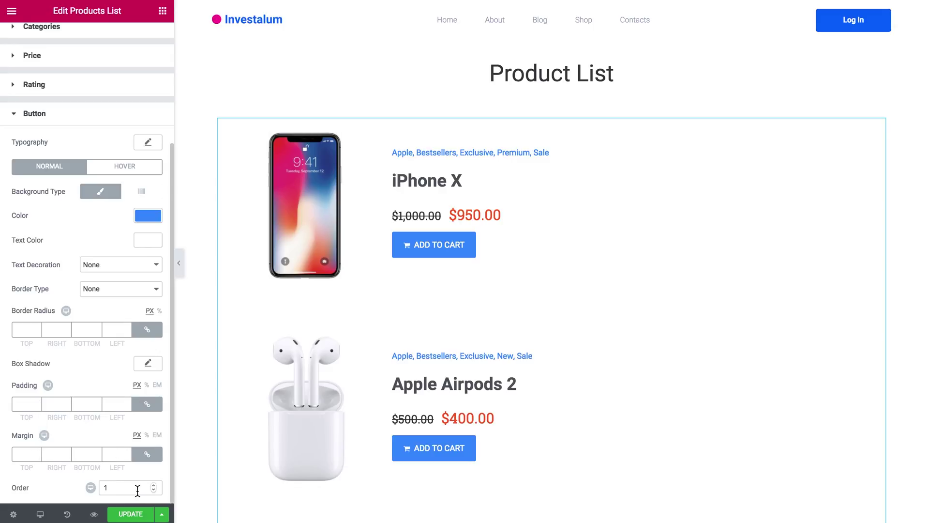
- Save and publish the restyled page with UPDATE
click(34, 113)
scroll(434, 268, down, 2)
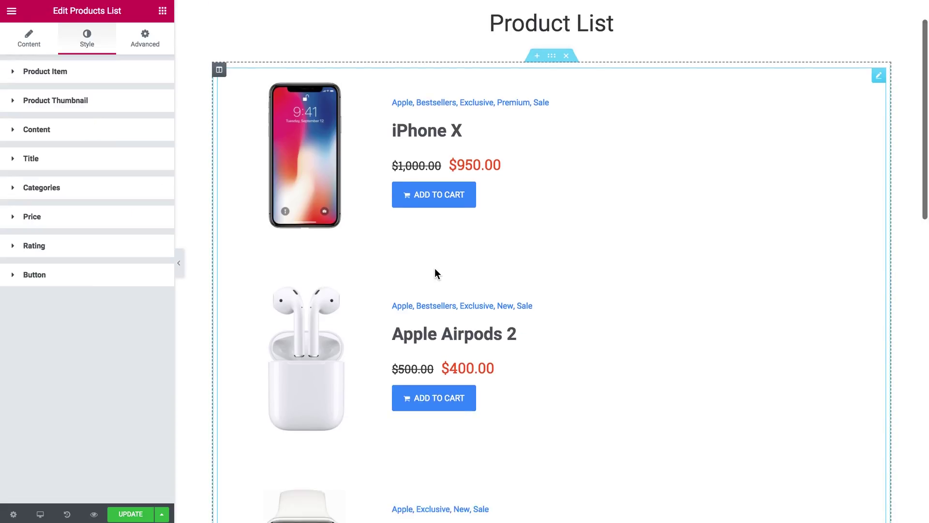
scroll(435, 267, down, 4)
scroll(434, 268, down, 2)
scroll(435, 268, up, 1)
scroll(435, 268, up, 3)
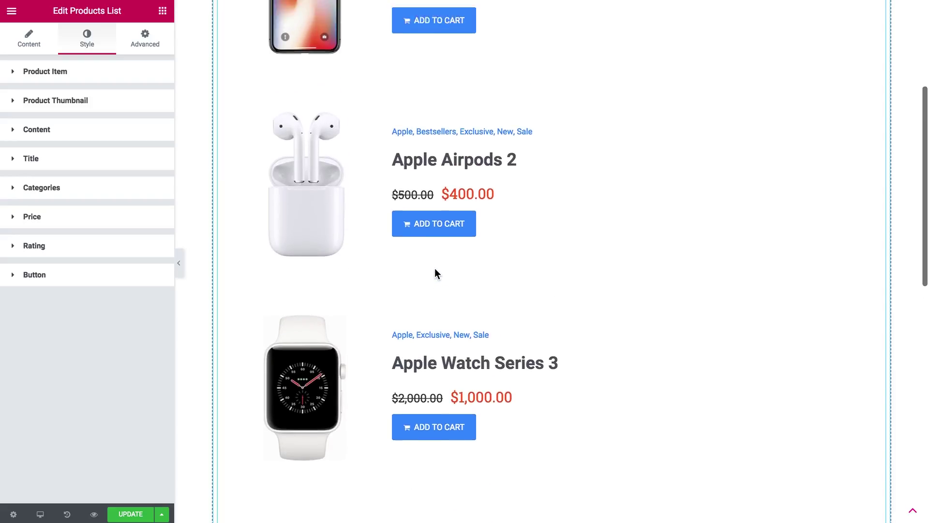
scroll(435, 268, up, 3)
click(133, 514)
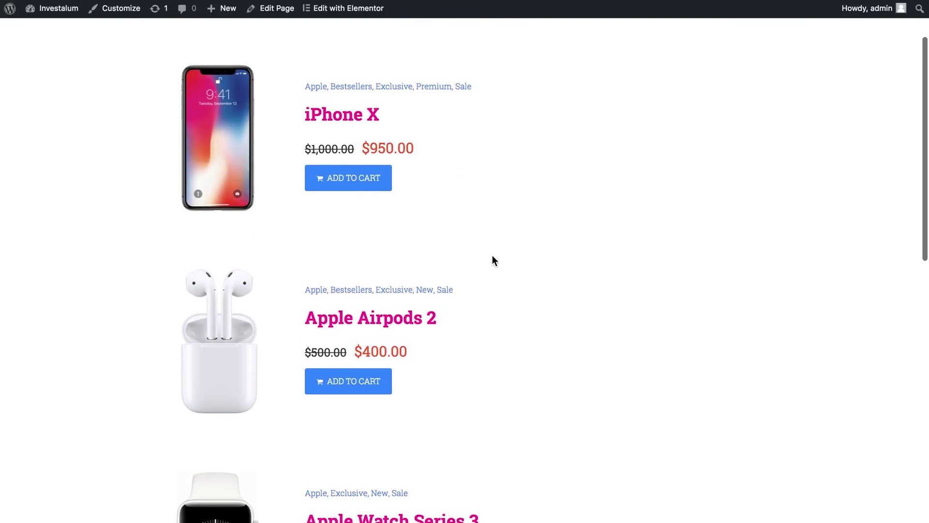
scroll(492, 255, down, 3)
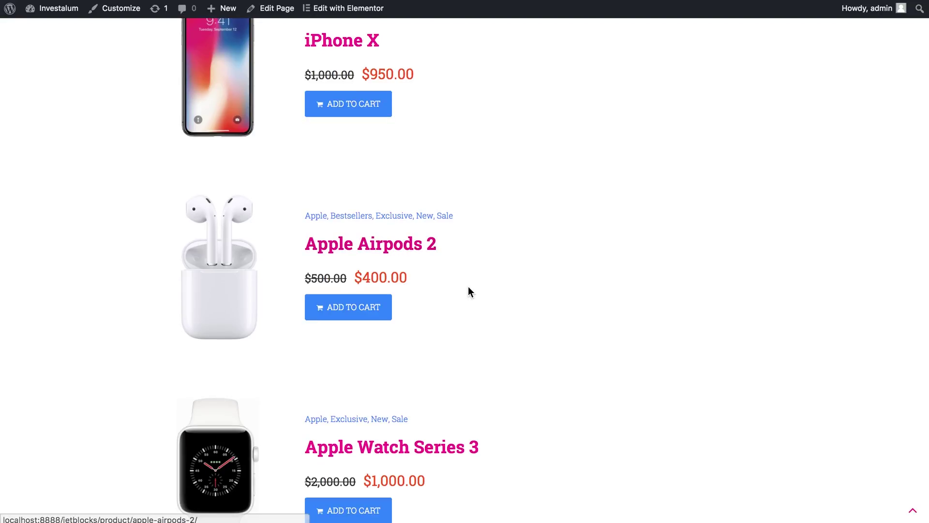
scroll(469, 286, down, 2)
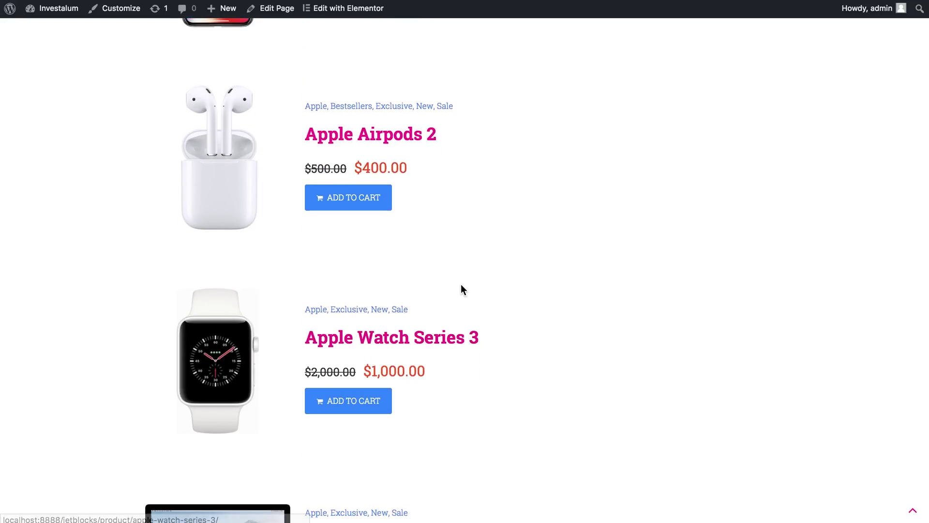
scroll(461, 290, down, 3)
scroll(461, 290, down, 2)
scroll(461, 290, down, 1)
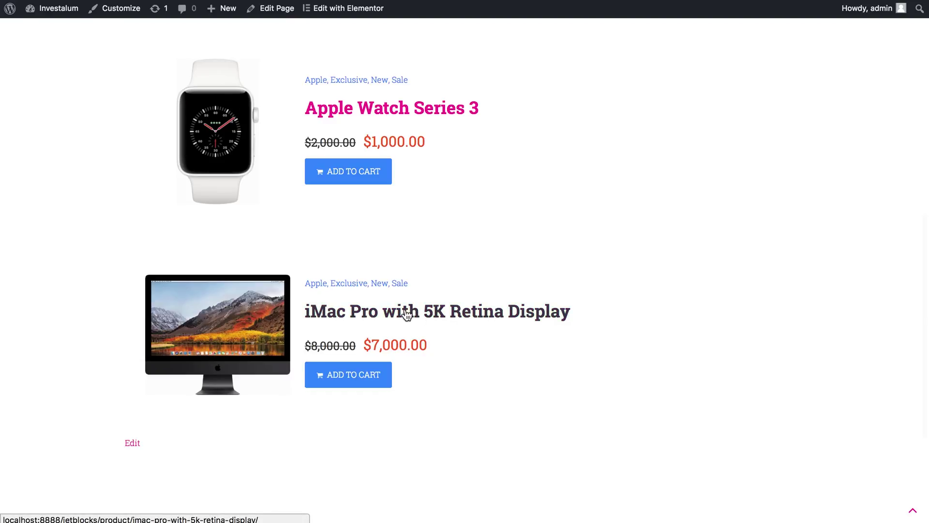